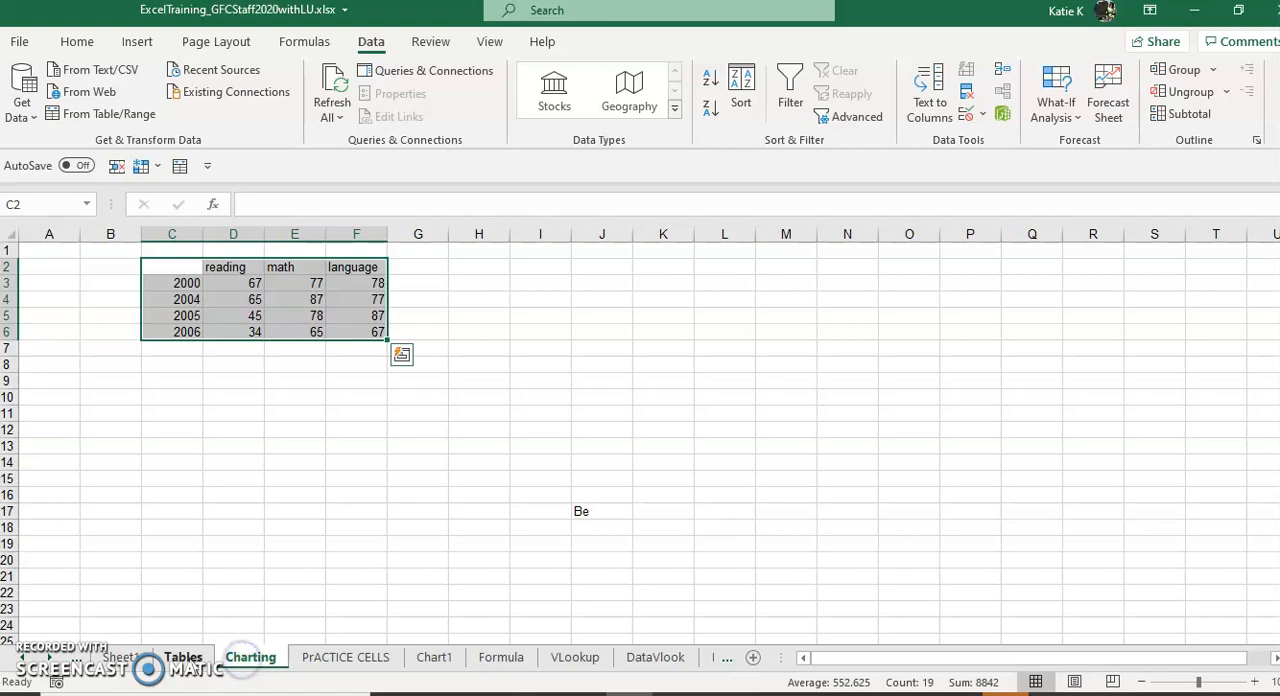
Step: Add a new worksheet directly after Sheet1 and rename it "My new sheet"
left_click(120, 657)
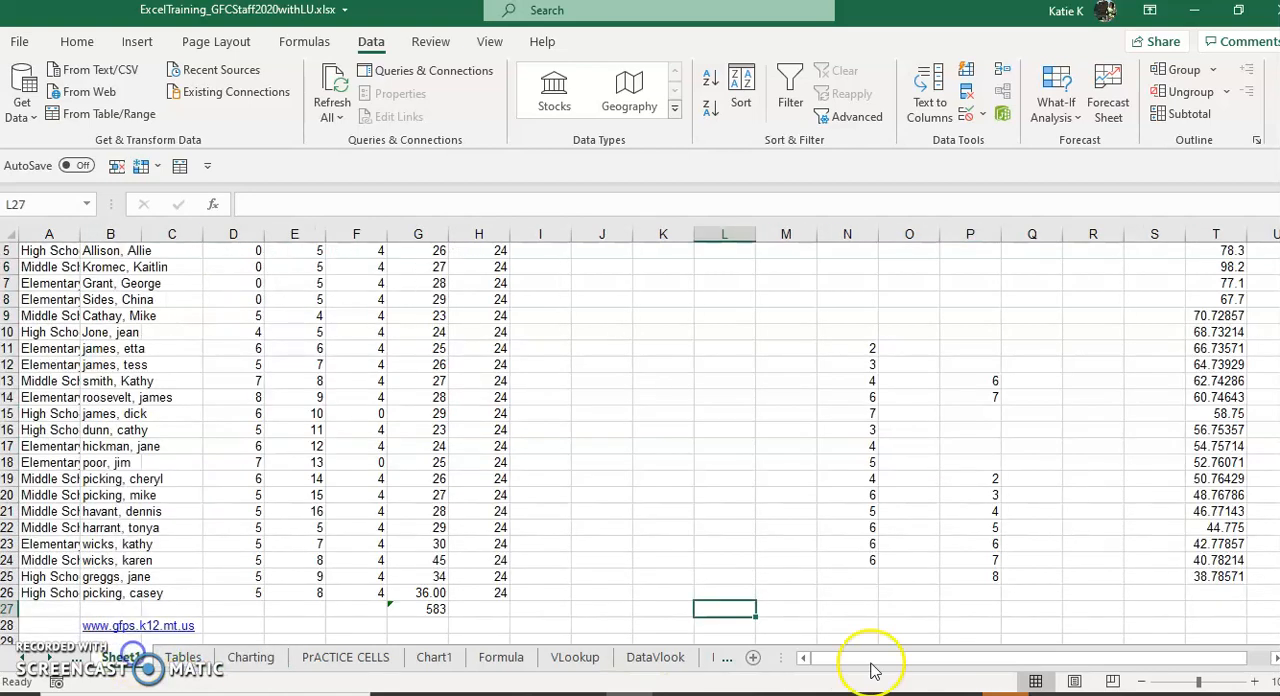
left_click(755, 658)
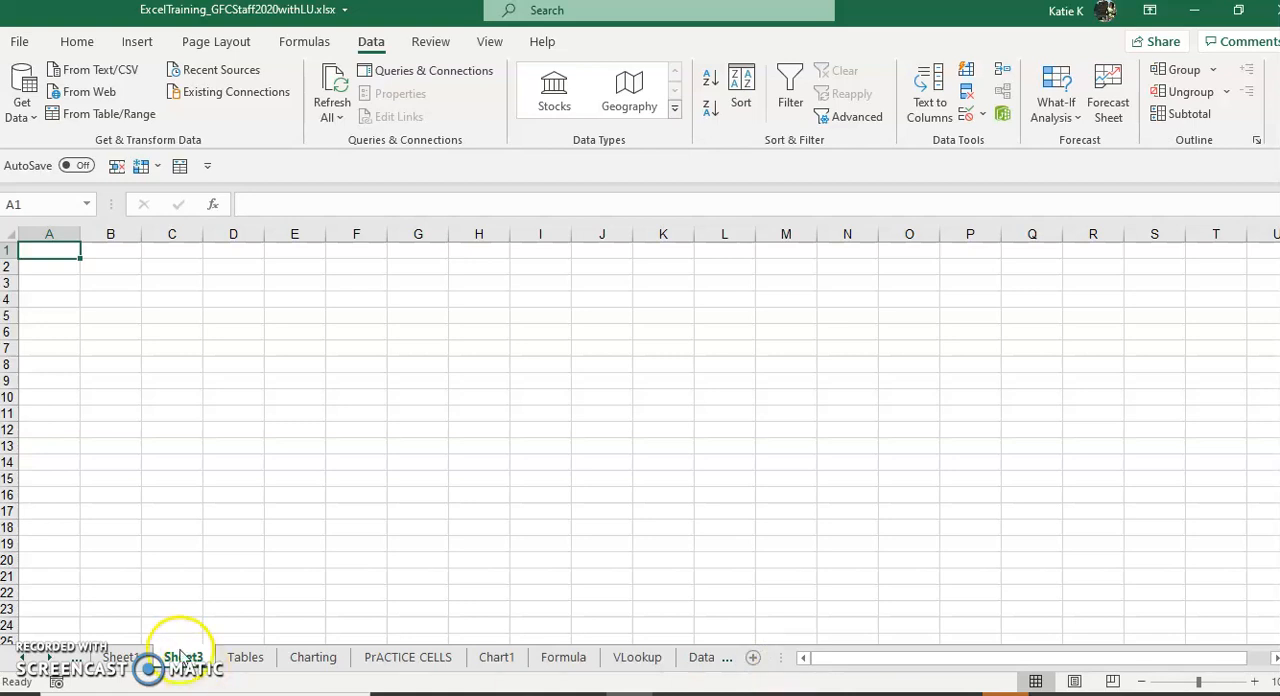
right_click(185, 666)
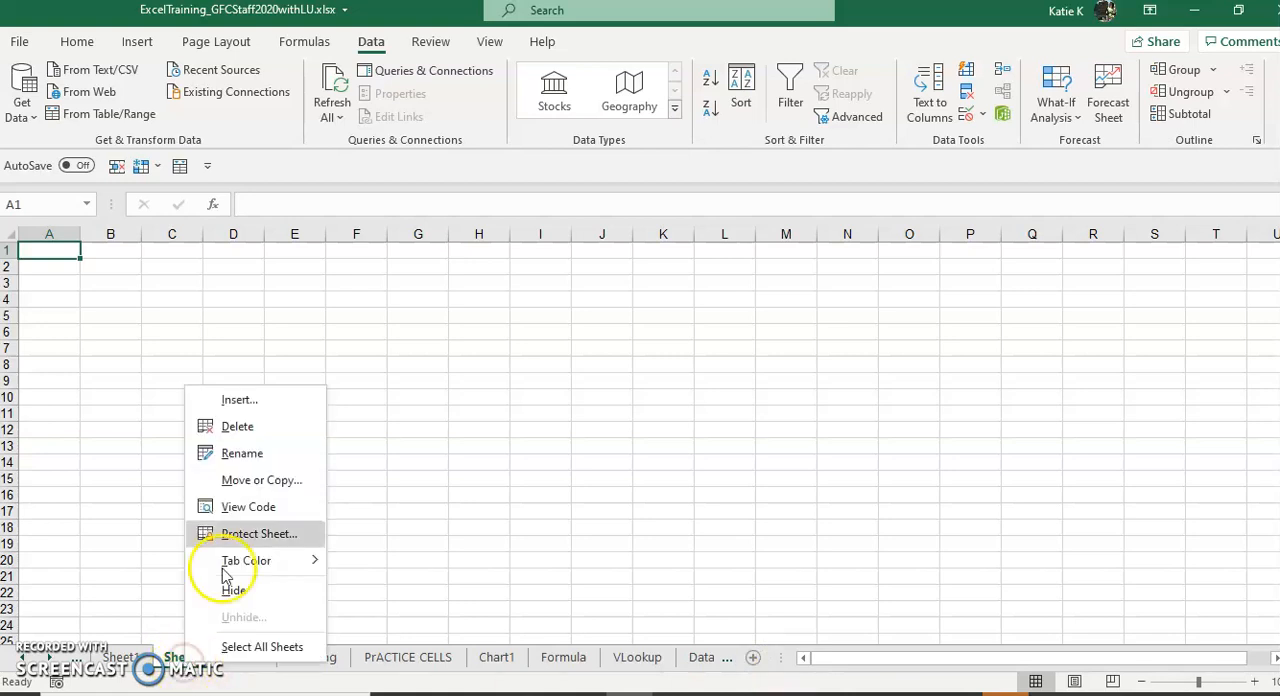
left_click(245, 455)
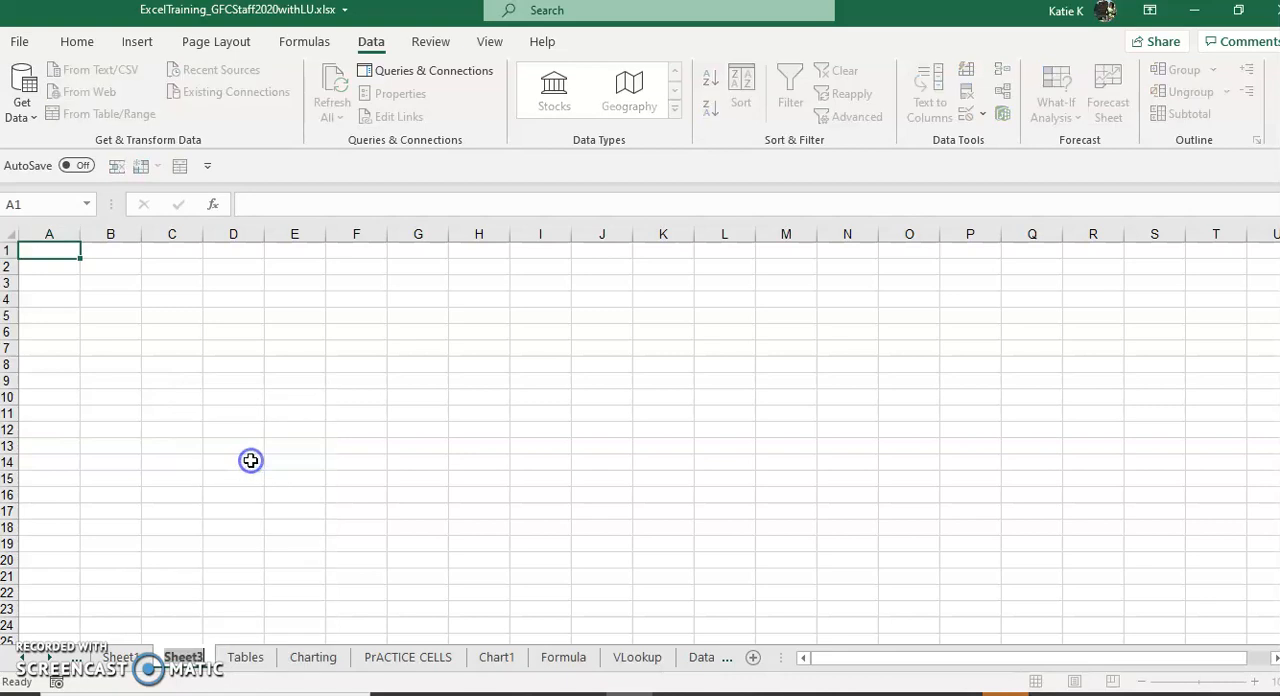
type("My new sheet")
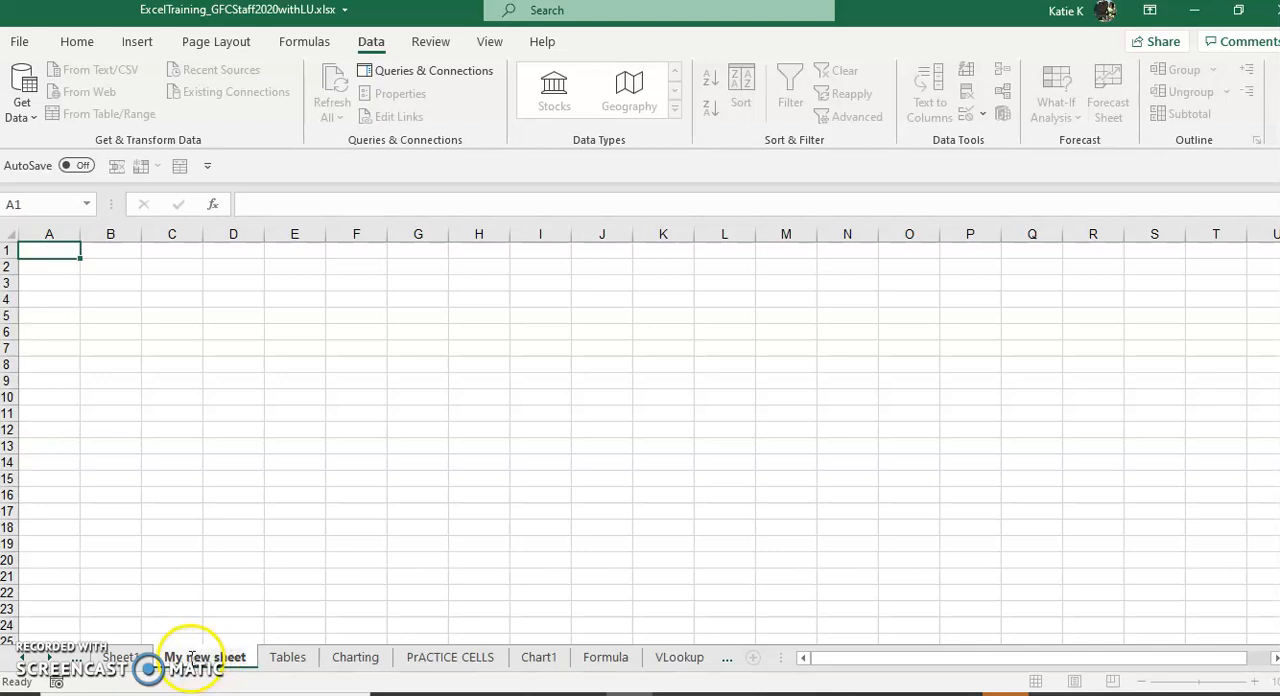
Step: Move the "My new sheet" worksheet so that it sits between the Tables and Charting sheets
left_click(290, 658)
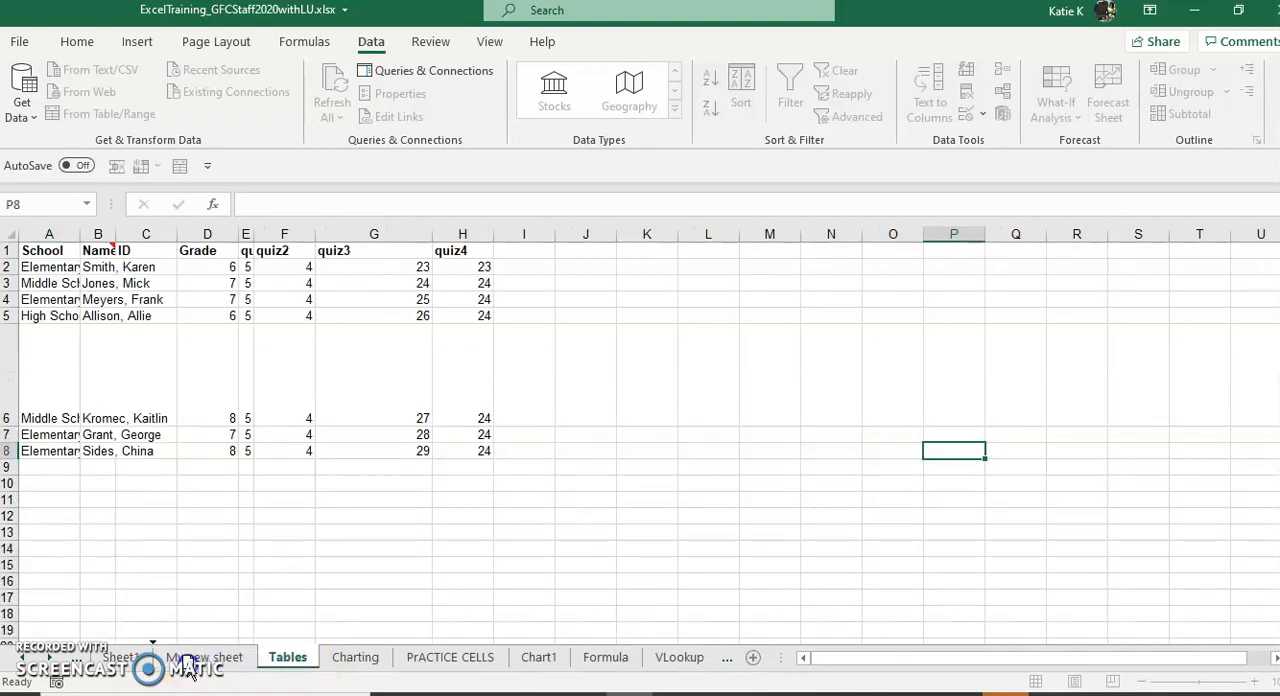
left_click_drag(190, 668, 260, 657)
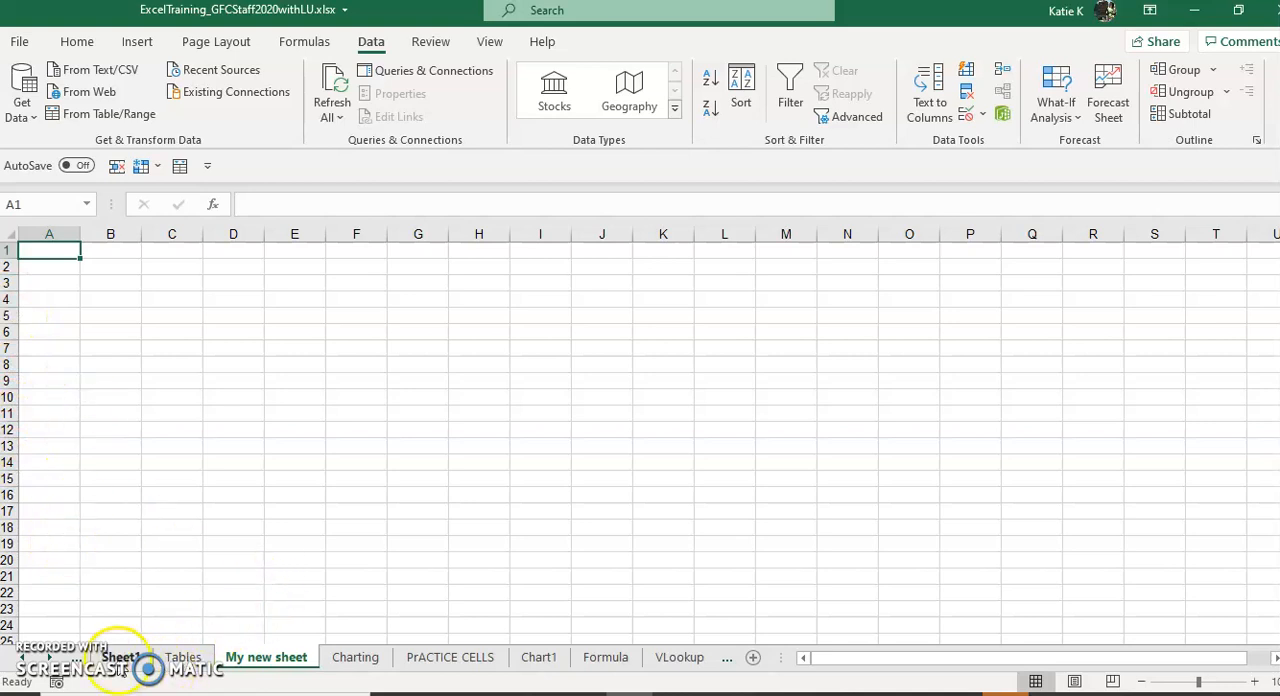
Step: View the PrACTICE CELLS and Begin sheets, and insert a blank column at column C of Sheet1
left_click(450, 662)
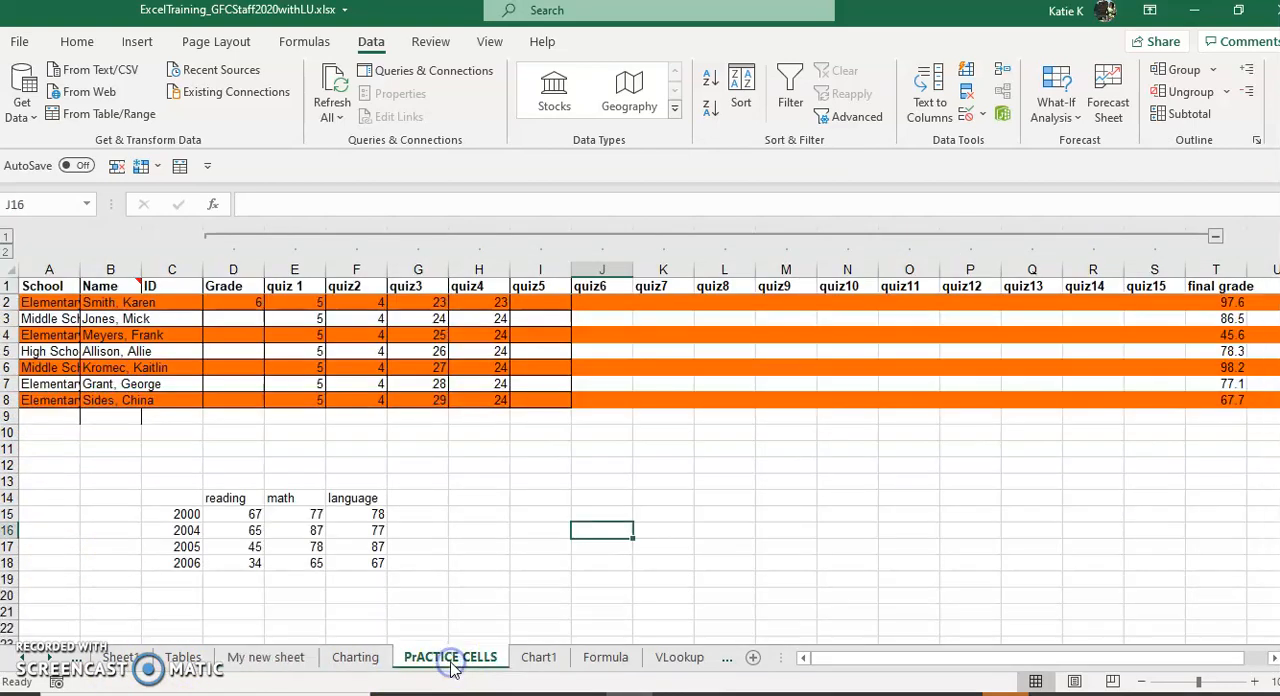
left_click(79, 660)
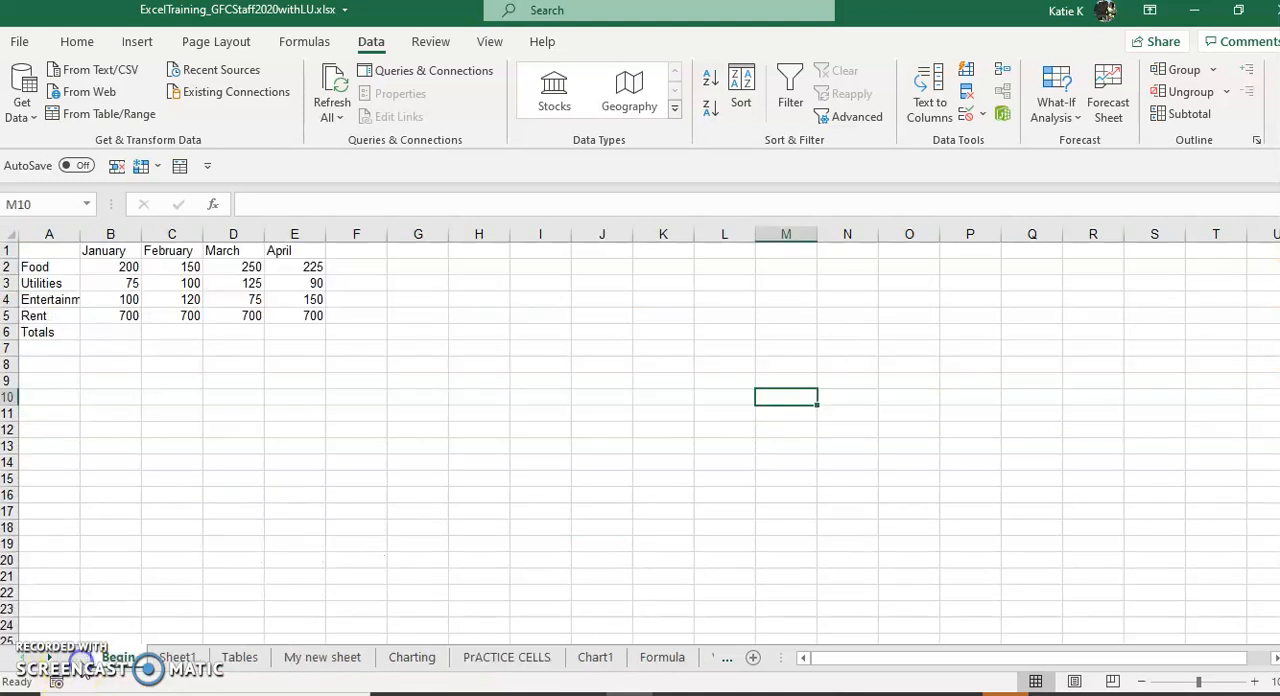
left_click(157, 660)
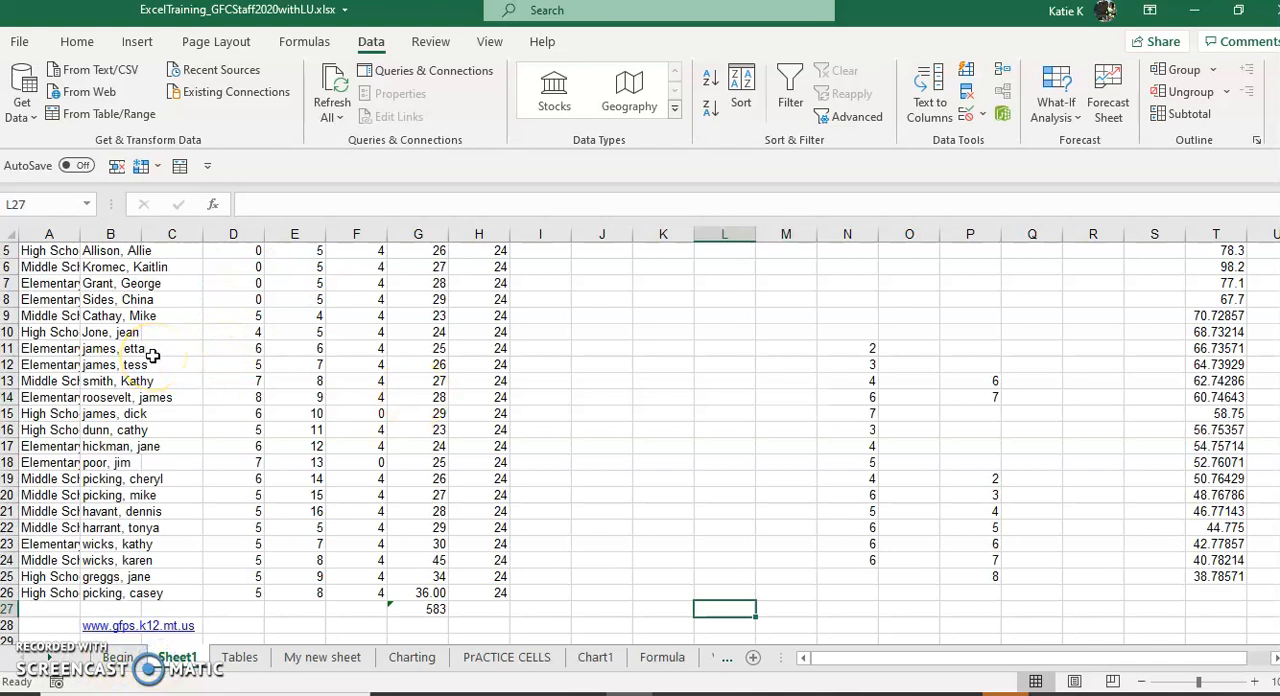
left_click(174, 233)
right_click(174, 233)
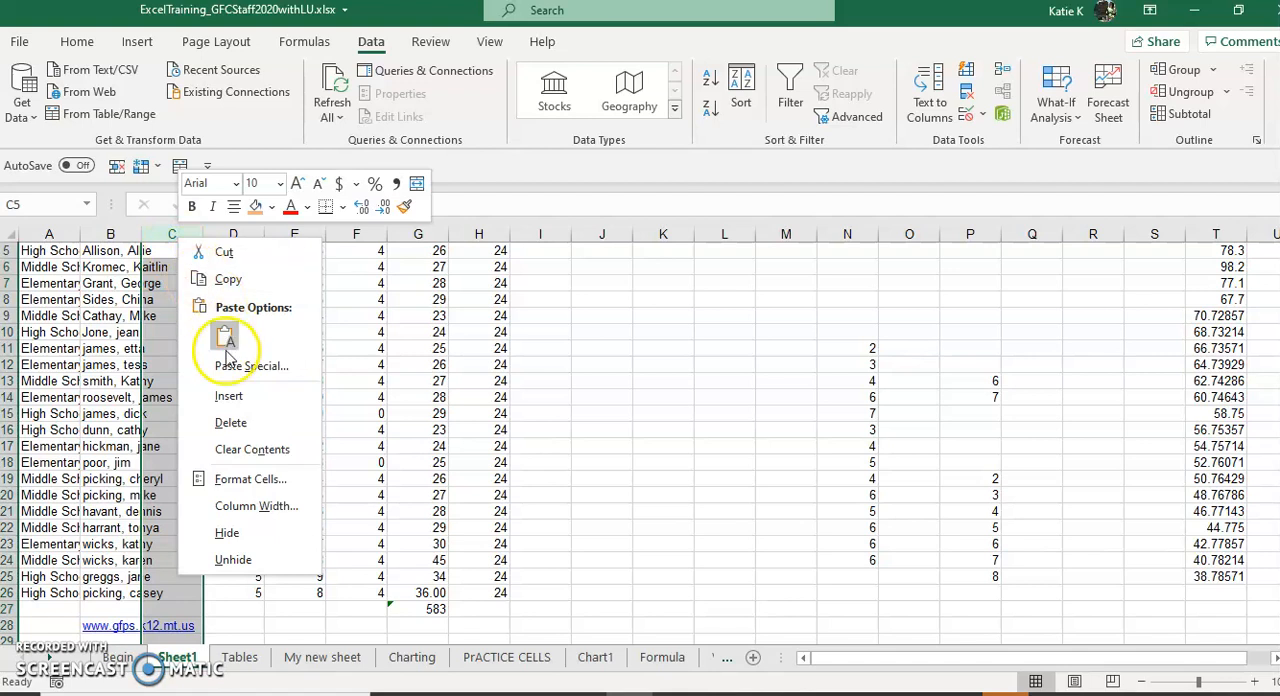
left_click(229, 396)
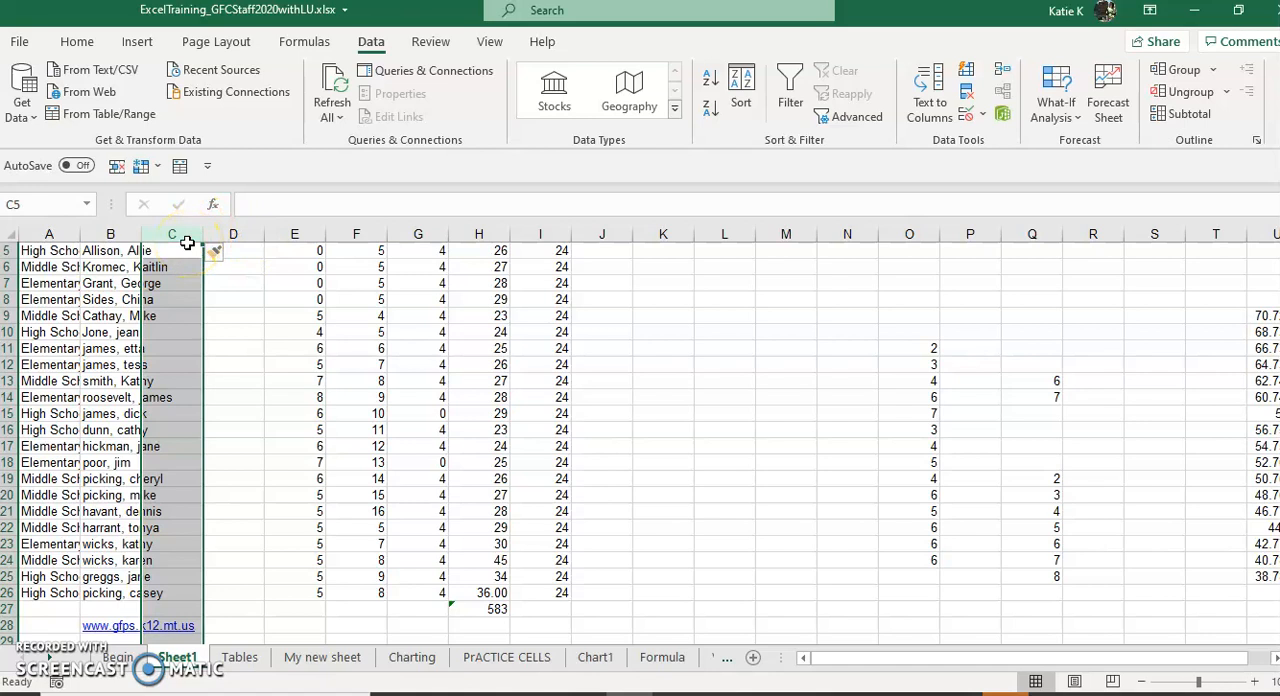
Step: Insert a blank row at row 11 and fill A11 to C11 with dkjsfdsjf, sdkfjdsklfj and ssdfksdljf
right_click(6, 349)
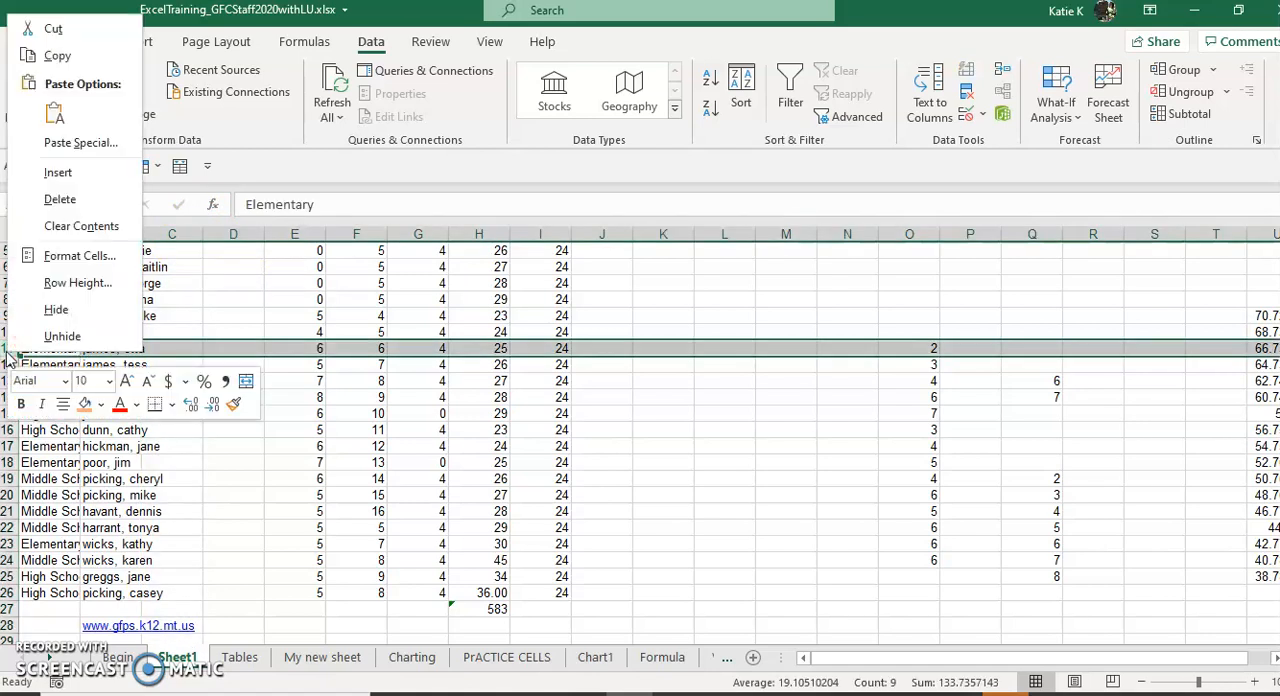
left_click(80, 173)
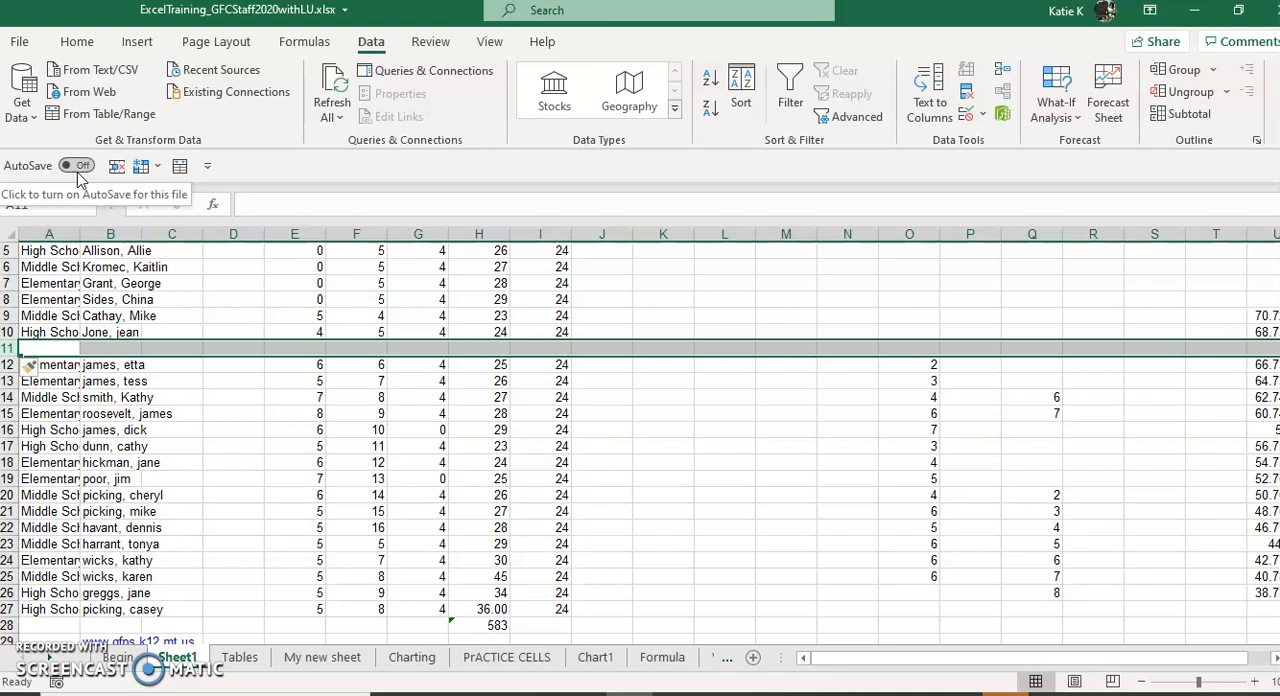
left_click(78, 346)
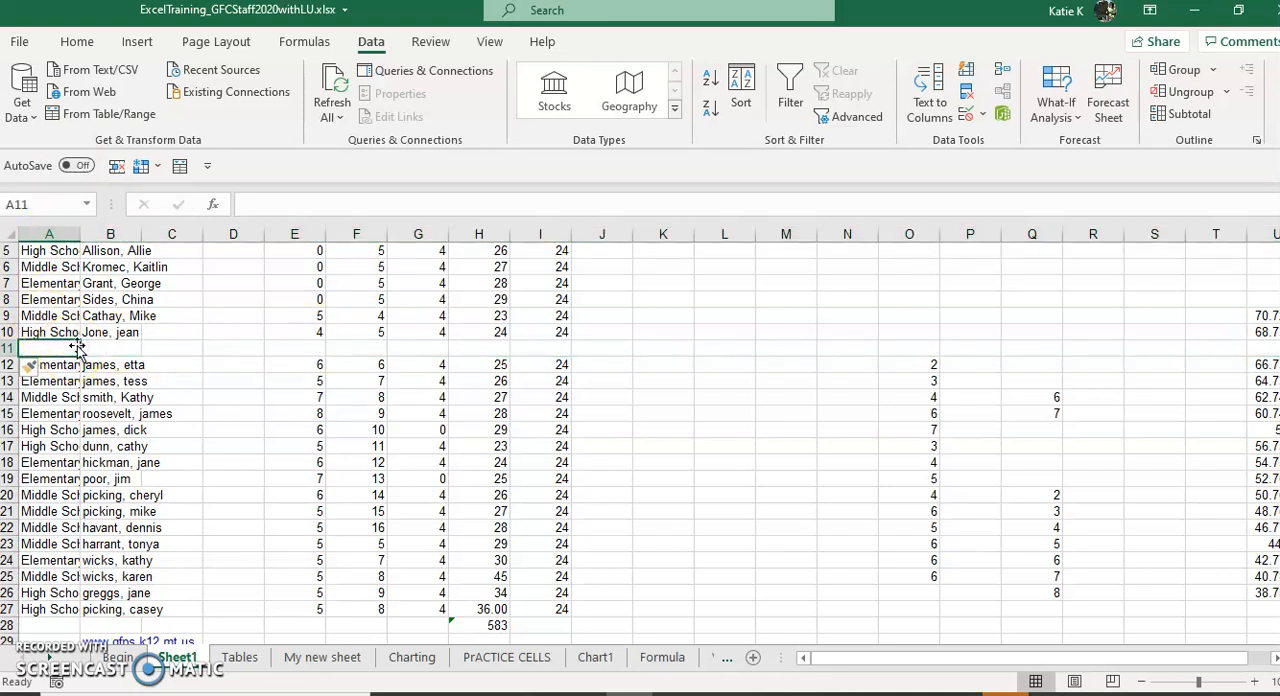
type("dkjsfdsjf")
key("Tab")
type("sdkfjdsklfj")
key("Tab")
type("s")
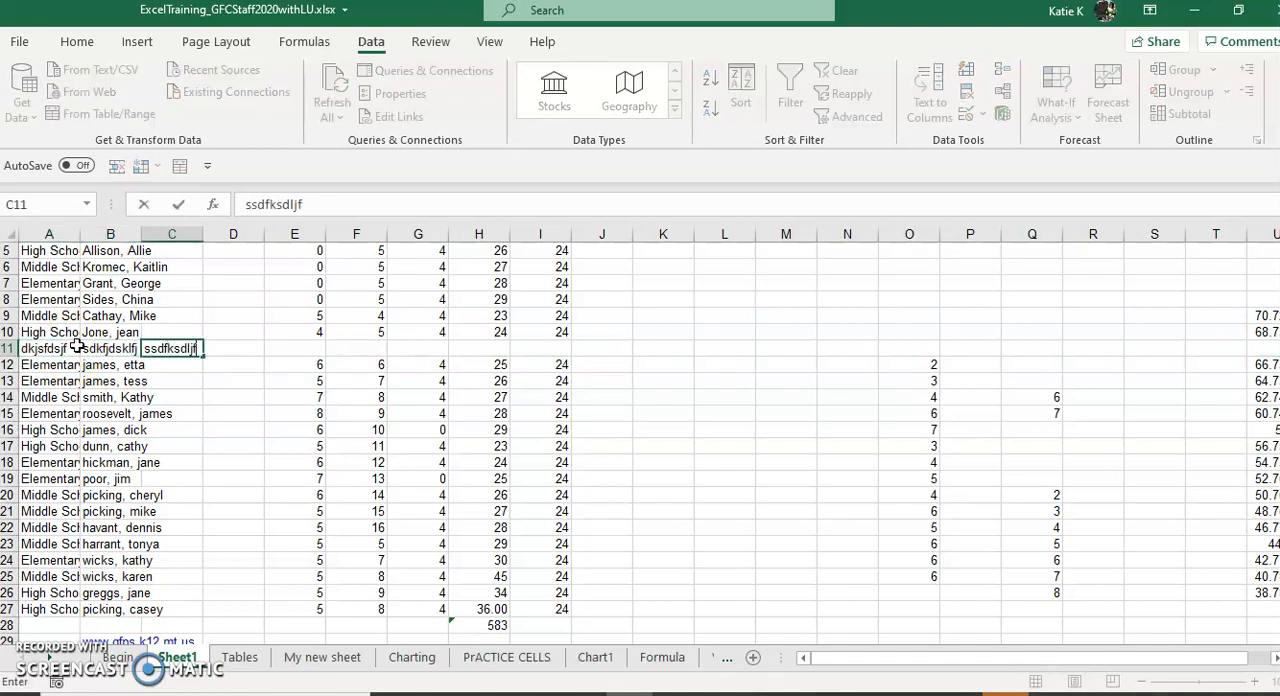
key("Return")
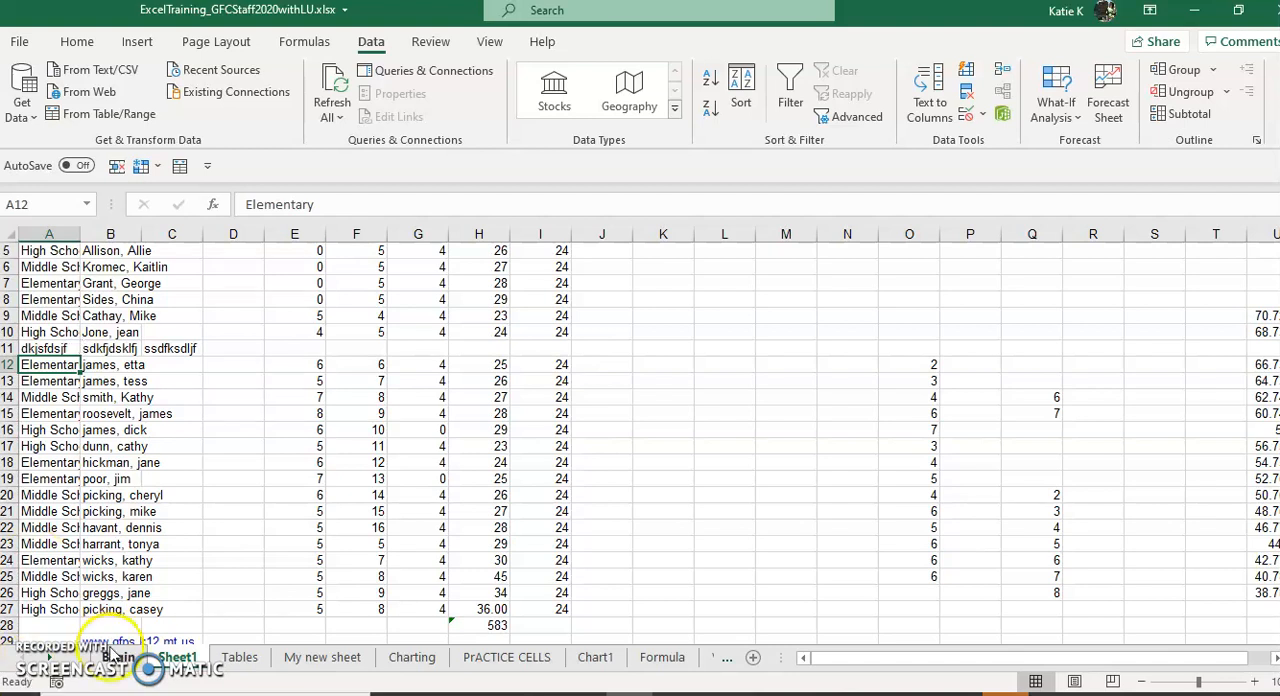
Step: Enter 34, 56 and 45 across cells K14 to M14, and the text lsdjf in K15
right_click(46, 653)
left_click(661, 397)
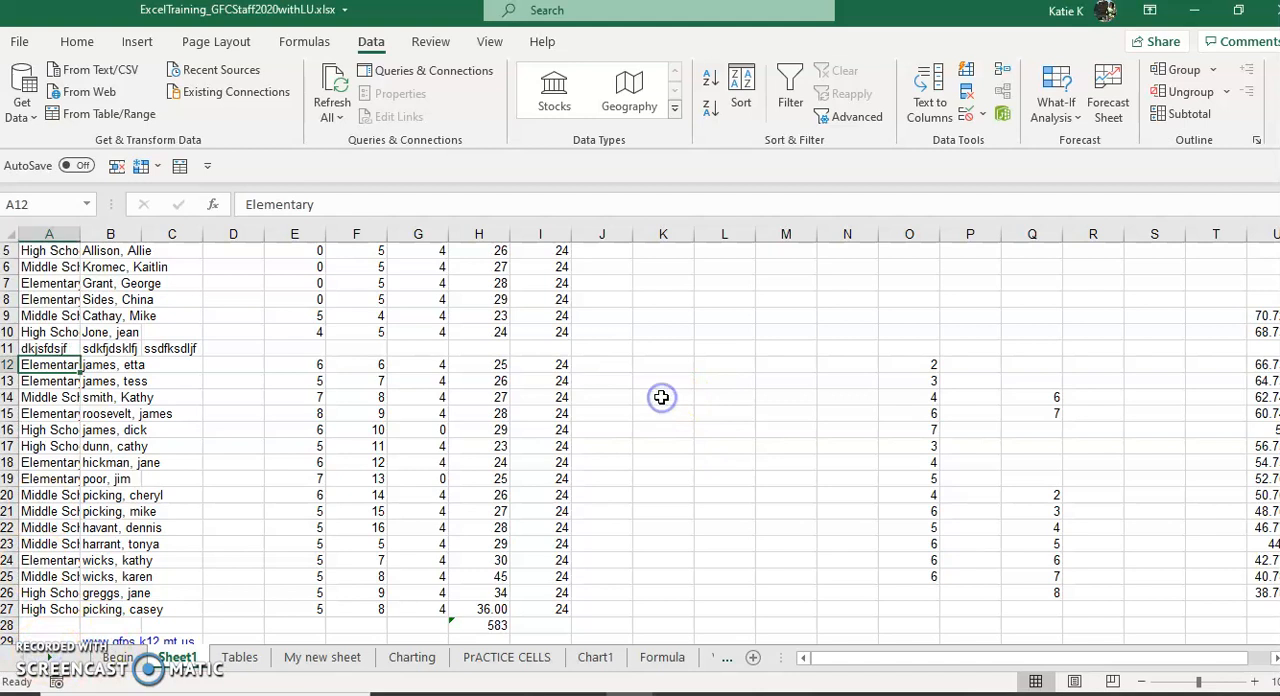
left_click(661, 397)
type("34")
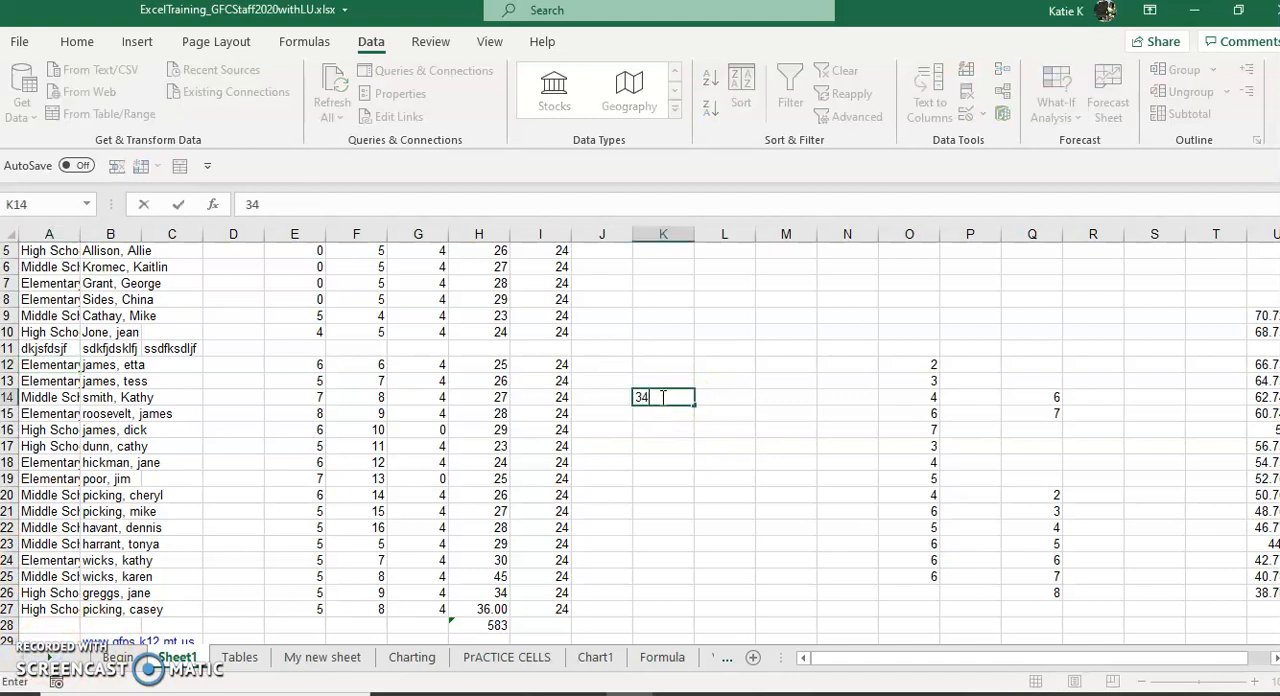
key("Tab")
type("5")
key("Tab")
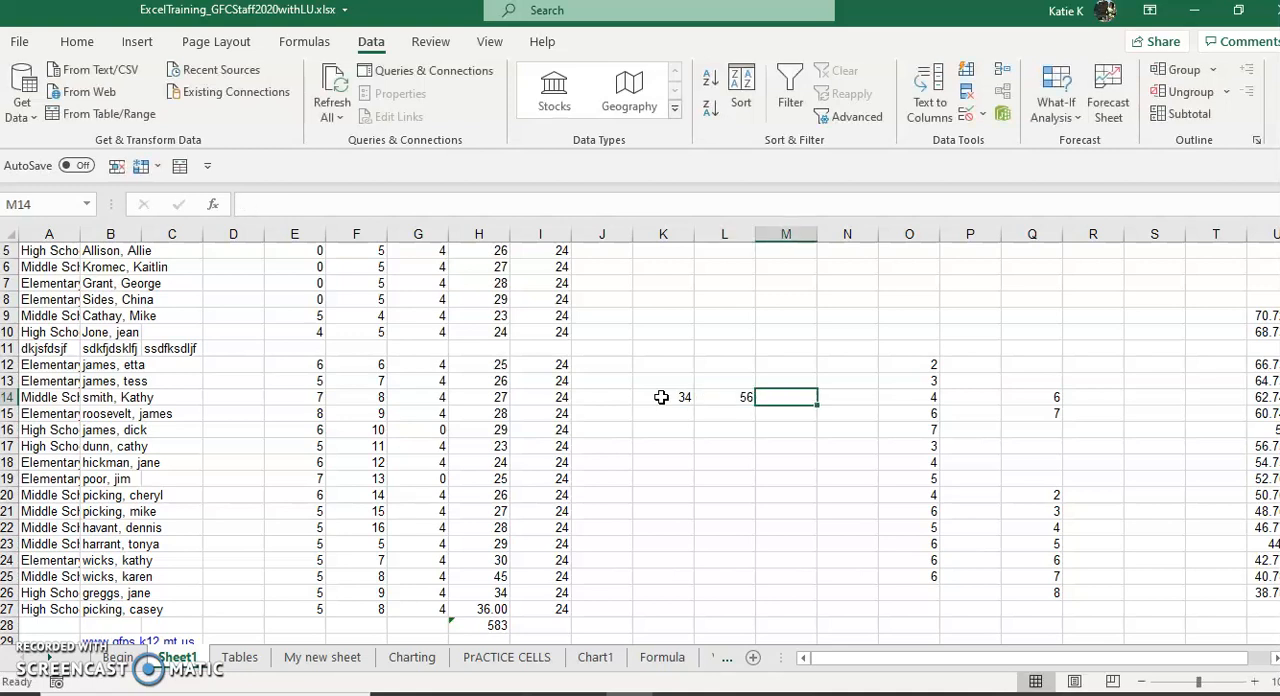
type("45")
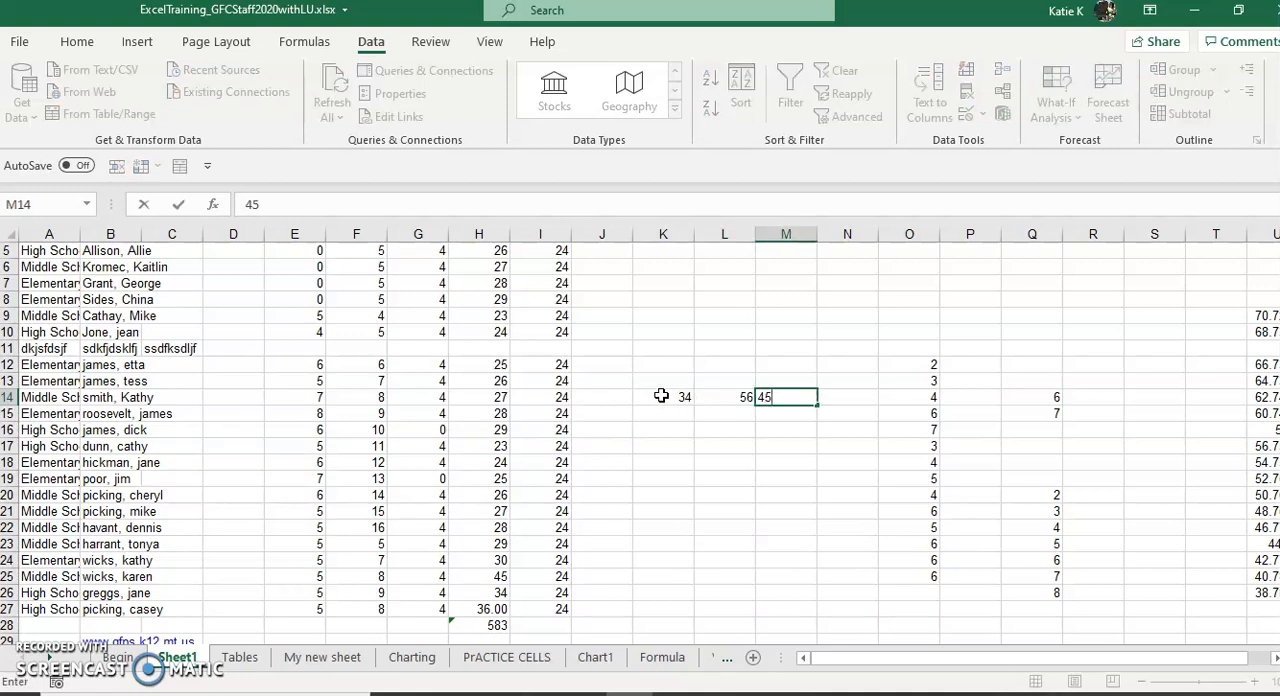
key("Return")
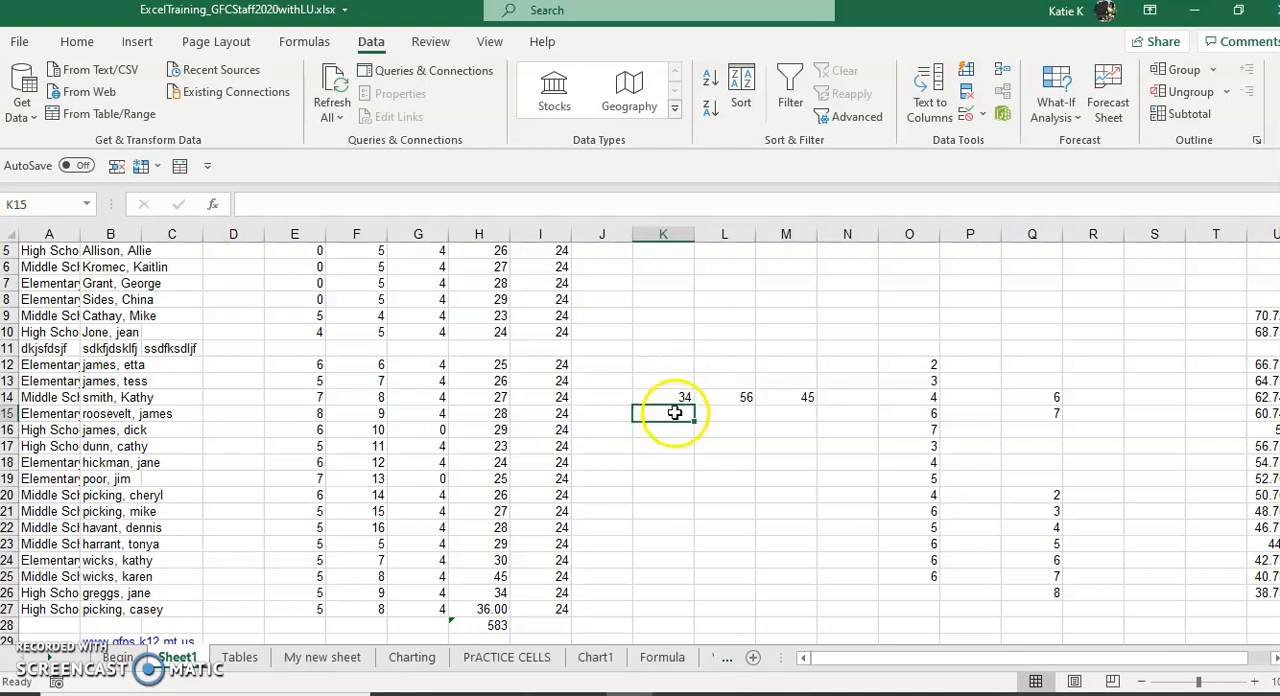
type("lsdjf")
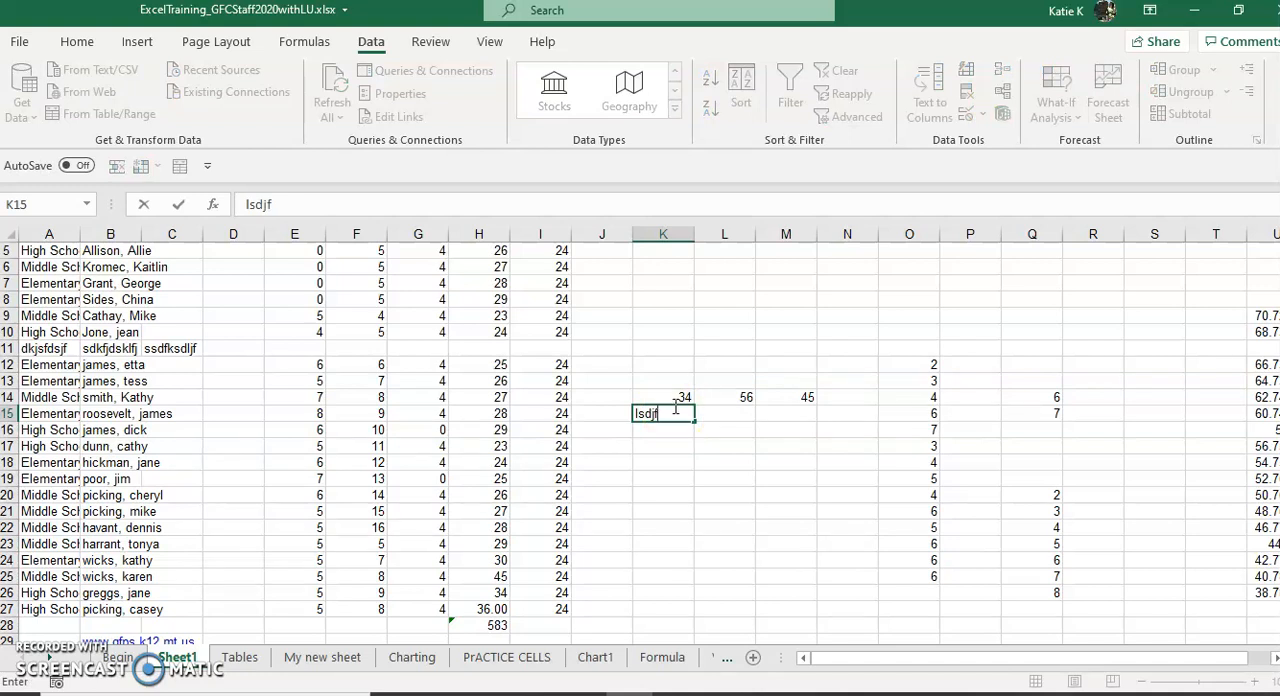
Step: Look through the Excel Options categories from General to Advanced, including Formulas, Data, Proofing, Save, Language and Ease of Access, without changing any setting
left_click(19, 50)
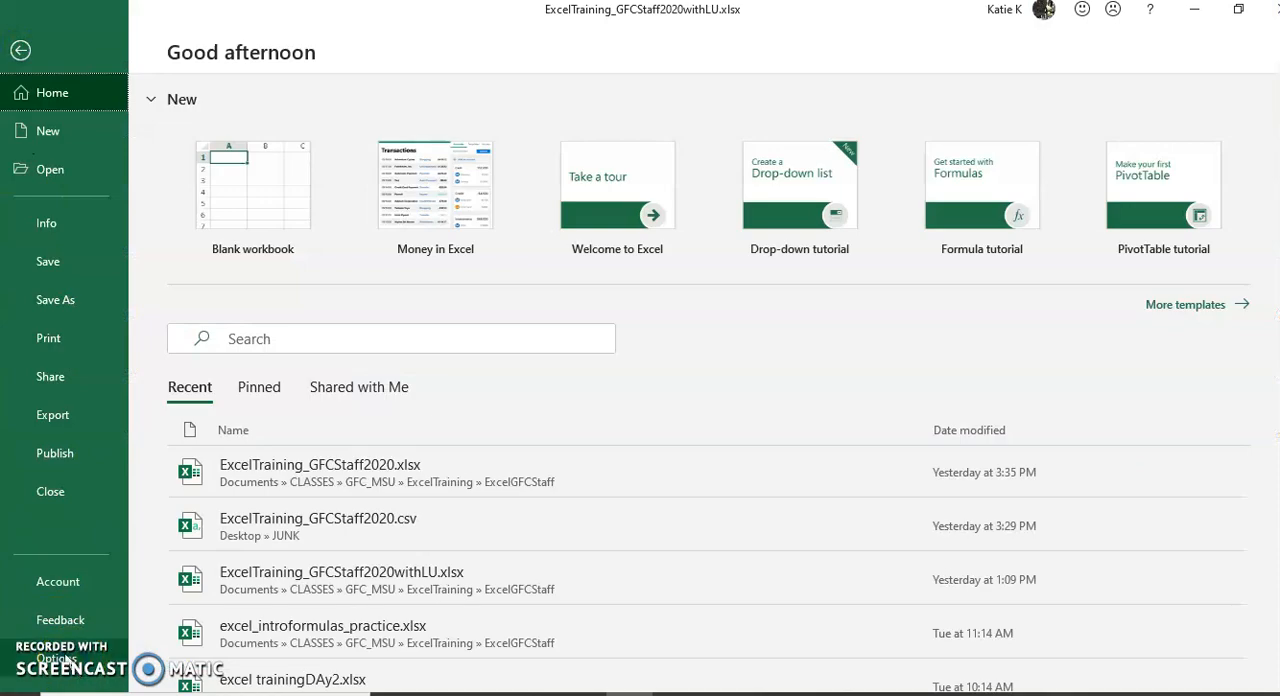
left_click(57, 658)
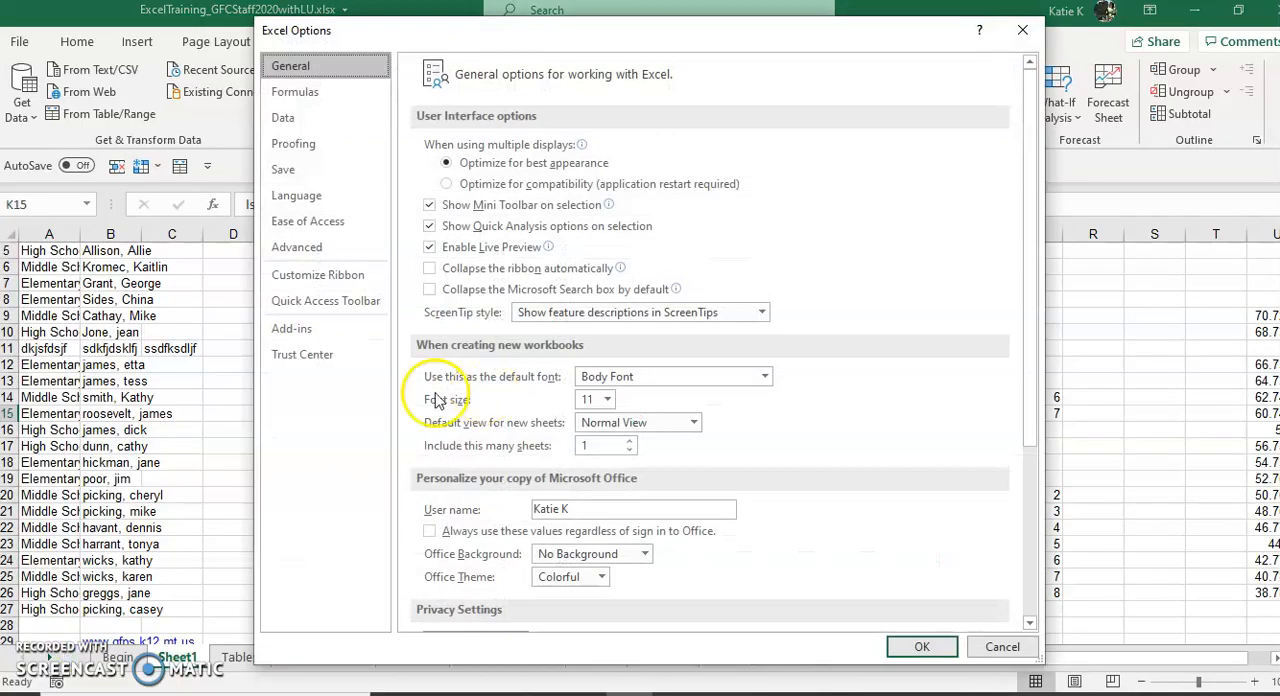
left_click(292, 92)
left_click(284, 118)
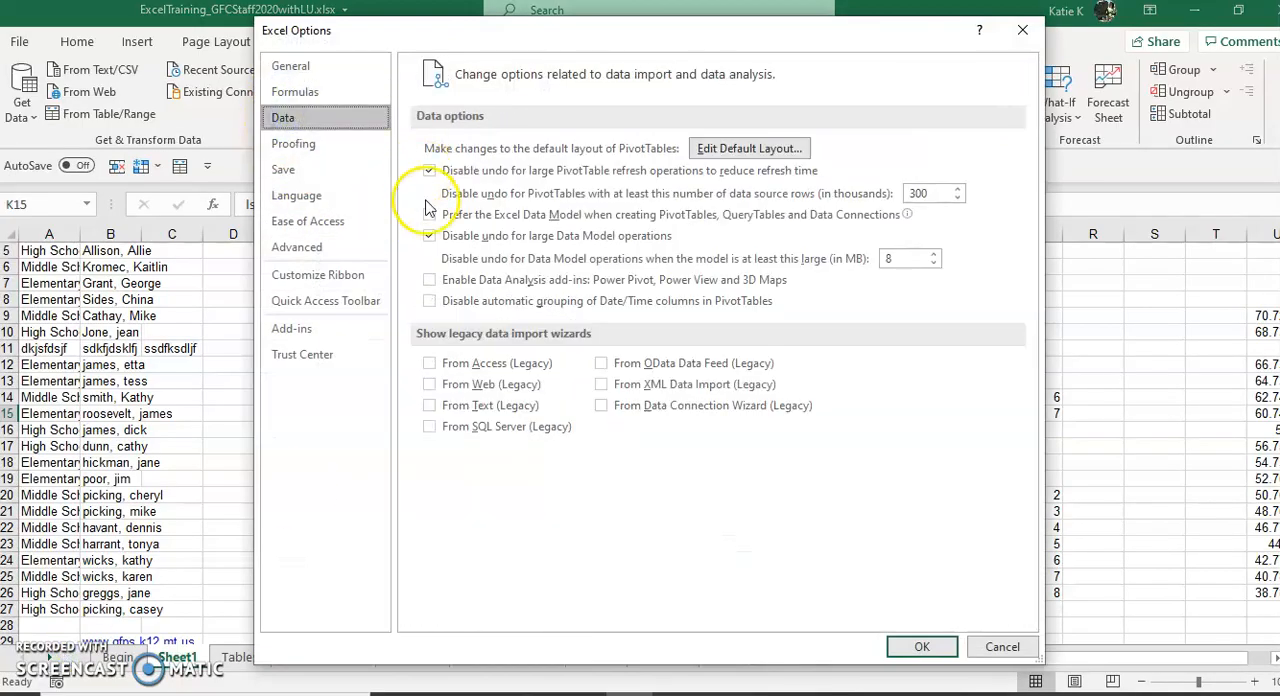
left_click(303, 150)
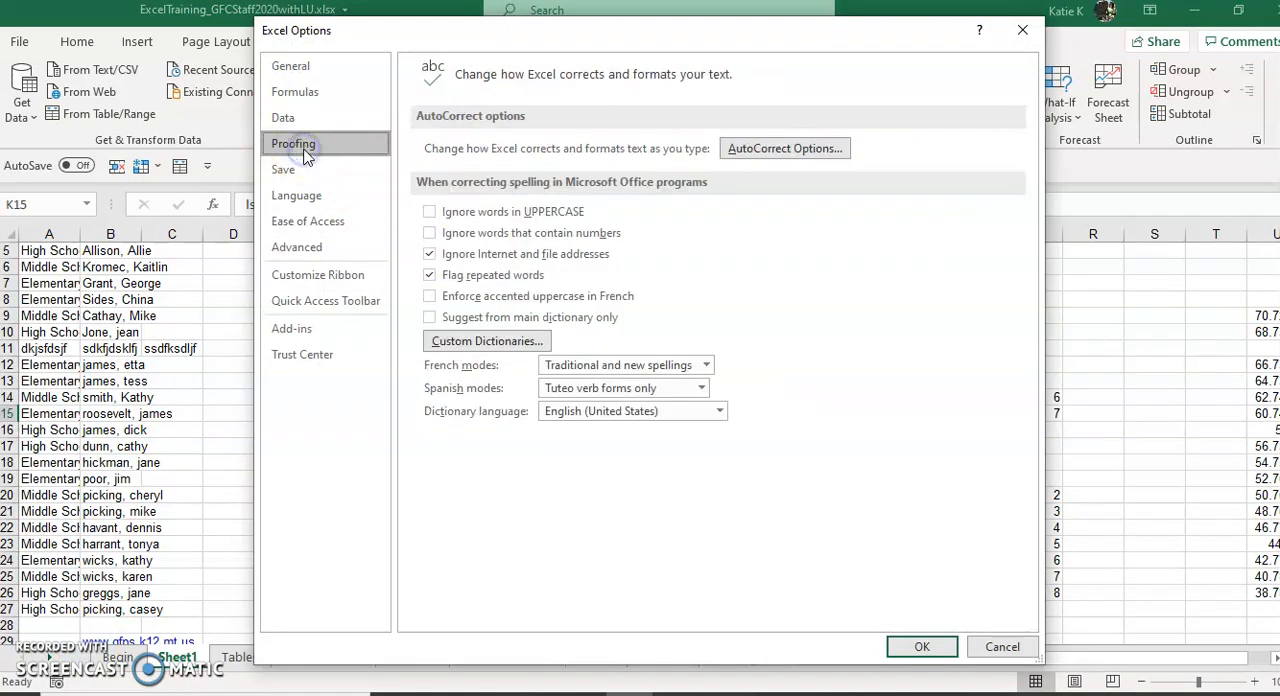
left_click(298, 172)
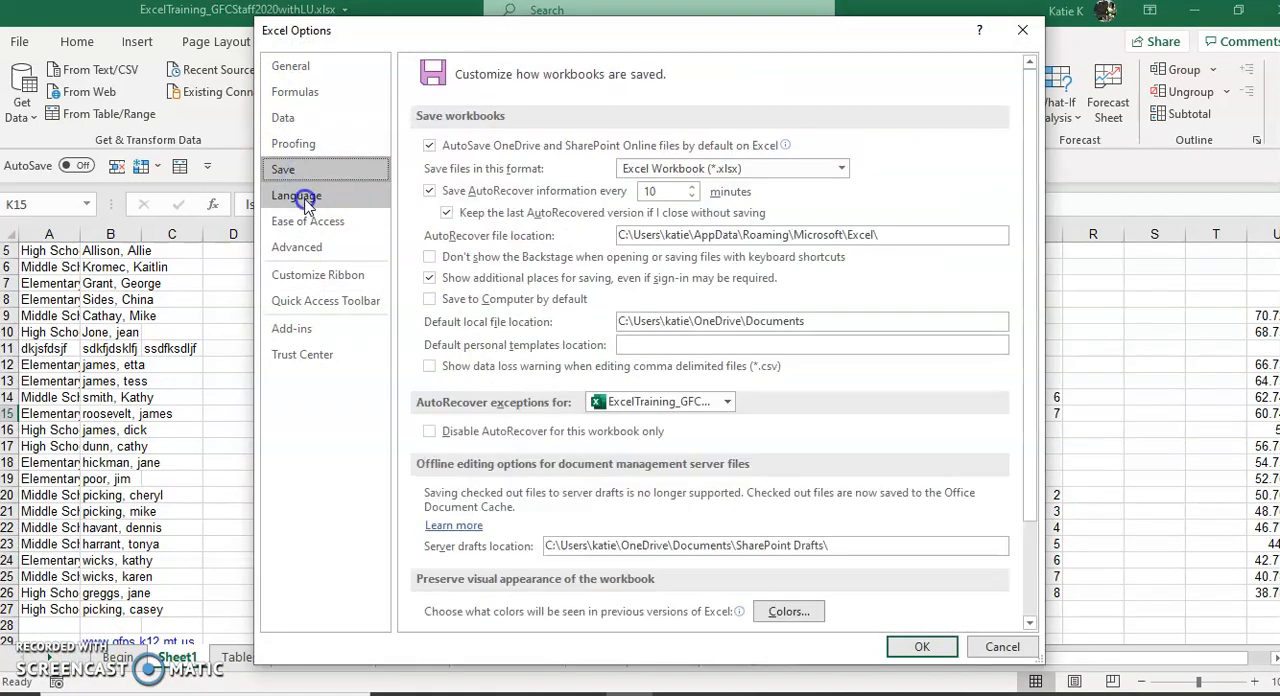
left_click(306, 200)
left_click(310, 224)
left_click(310, 247)
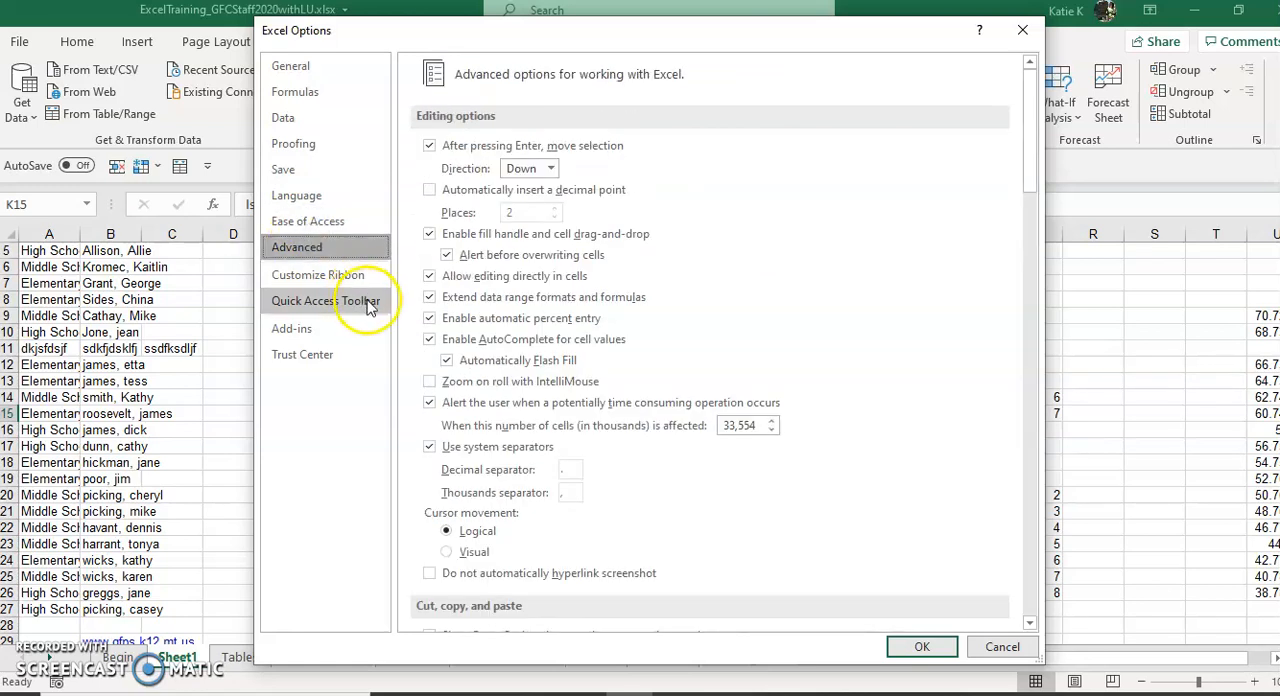
left_click(1027, 34)
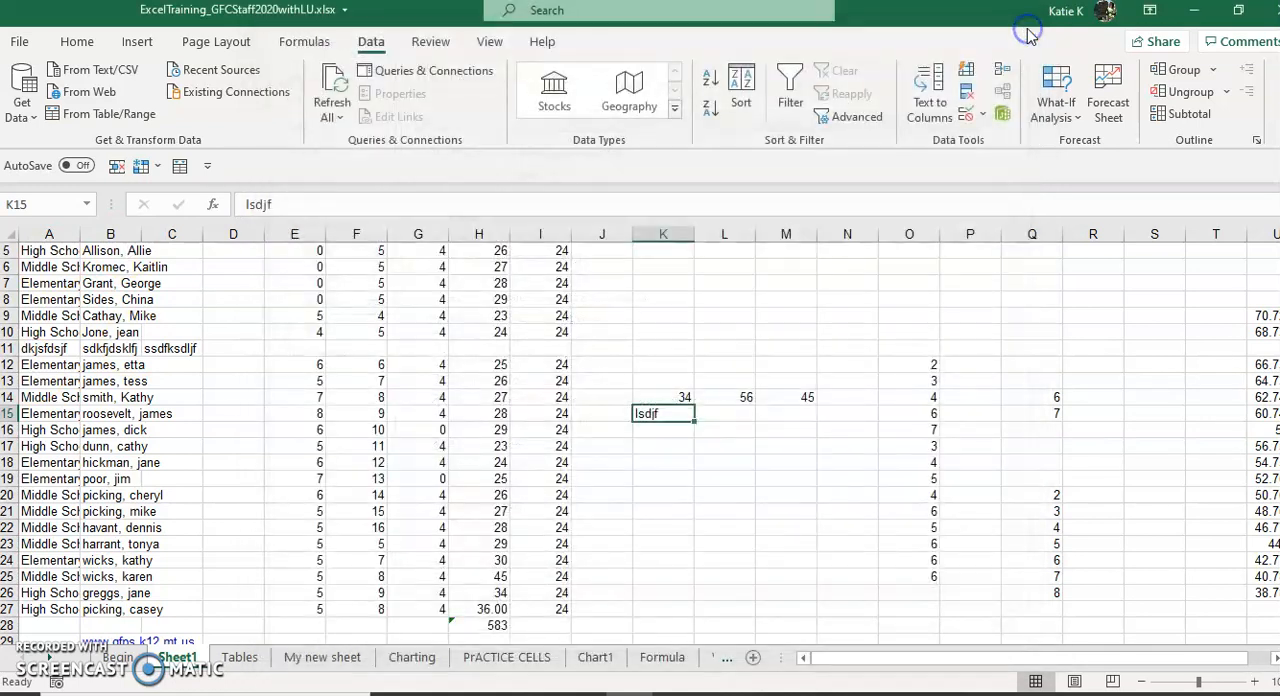
Step: Reposition the Quick Access Toolbar so that it is shown above the ribbon
left_click(207, 167)
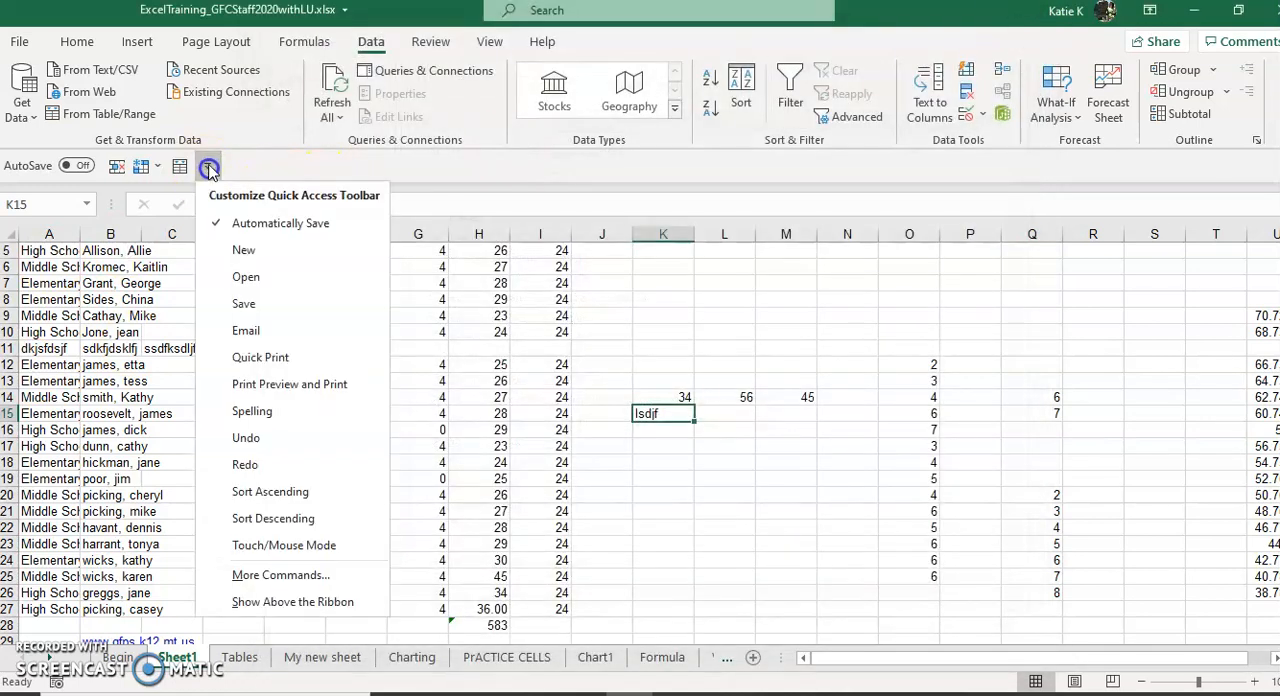
left_click(268, 601)
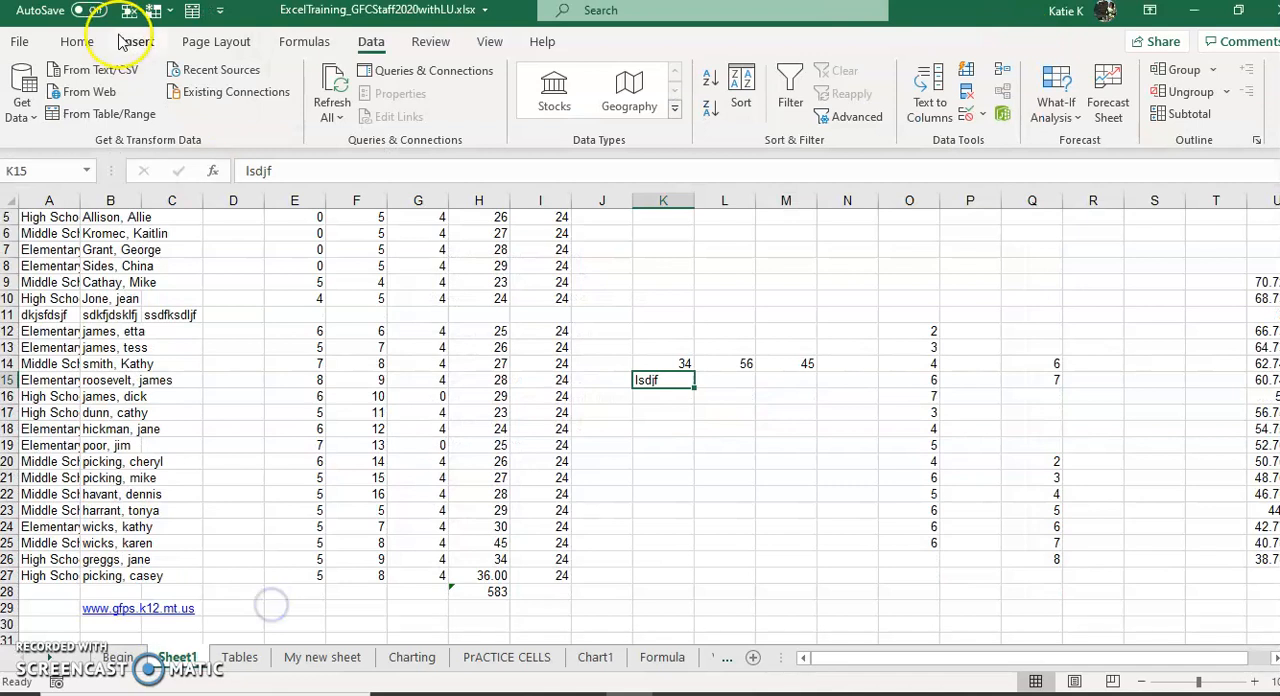
Step: Add the Margins command from the page setup commands to the Quick Access Toolbar
left_click(110, 39)
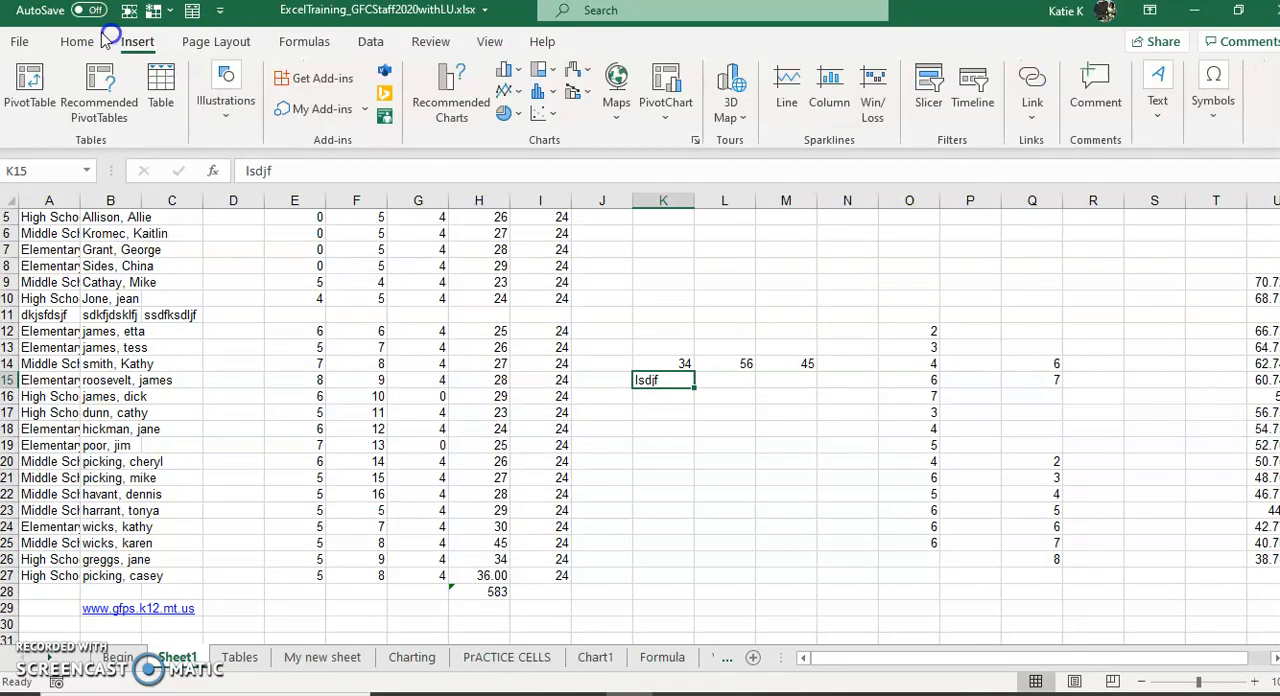
left_click(225, 43)
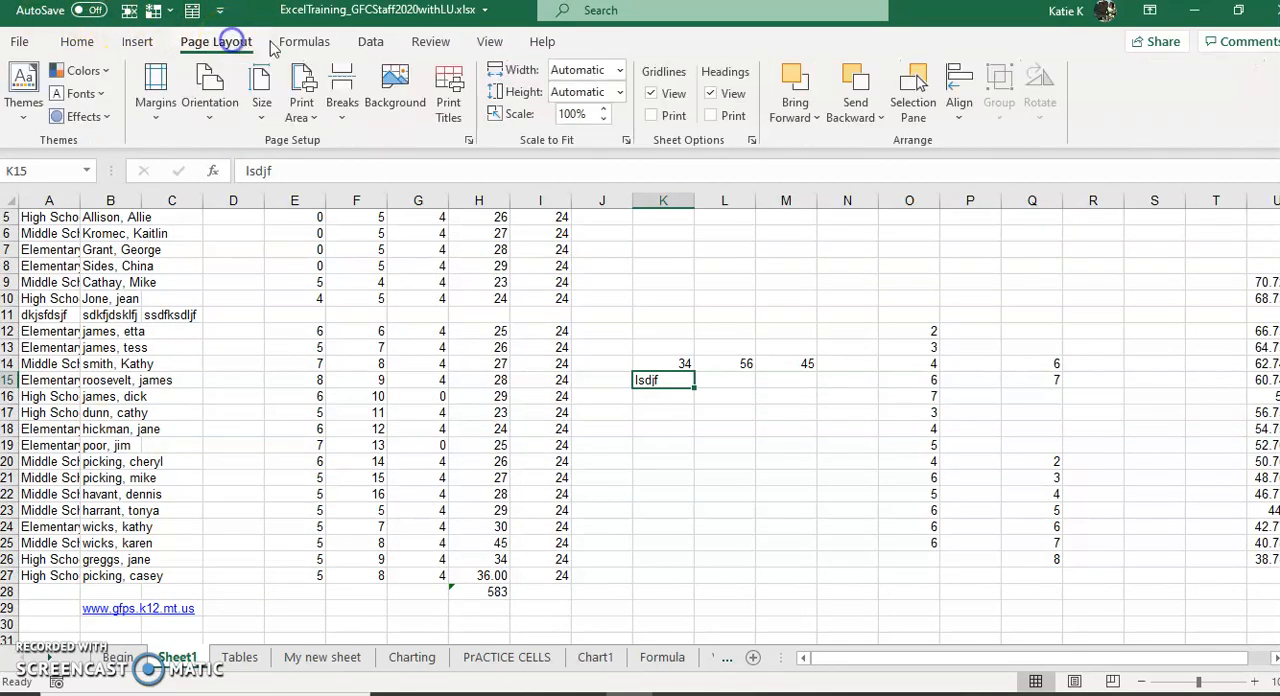
left_click(303, 42)
left_click(368, 40)
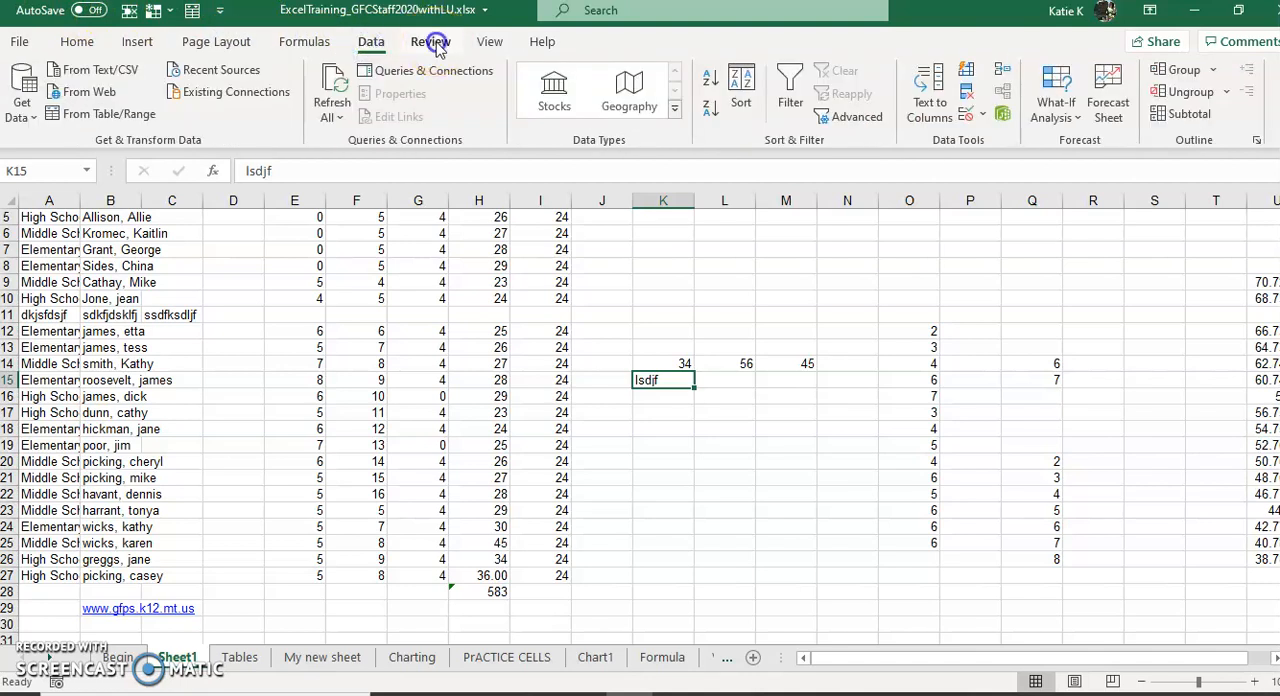
left_click(430, 42)
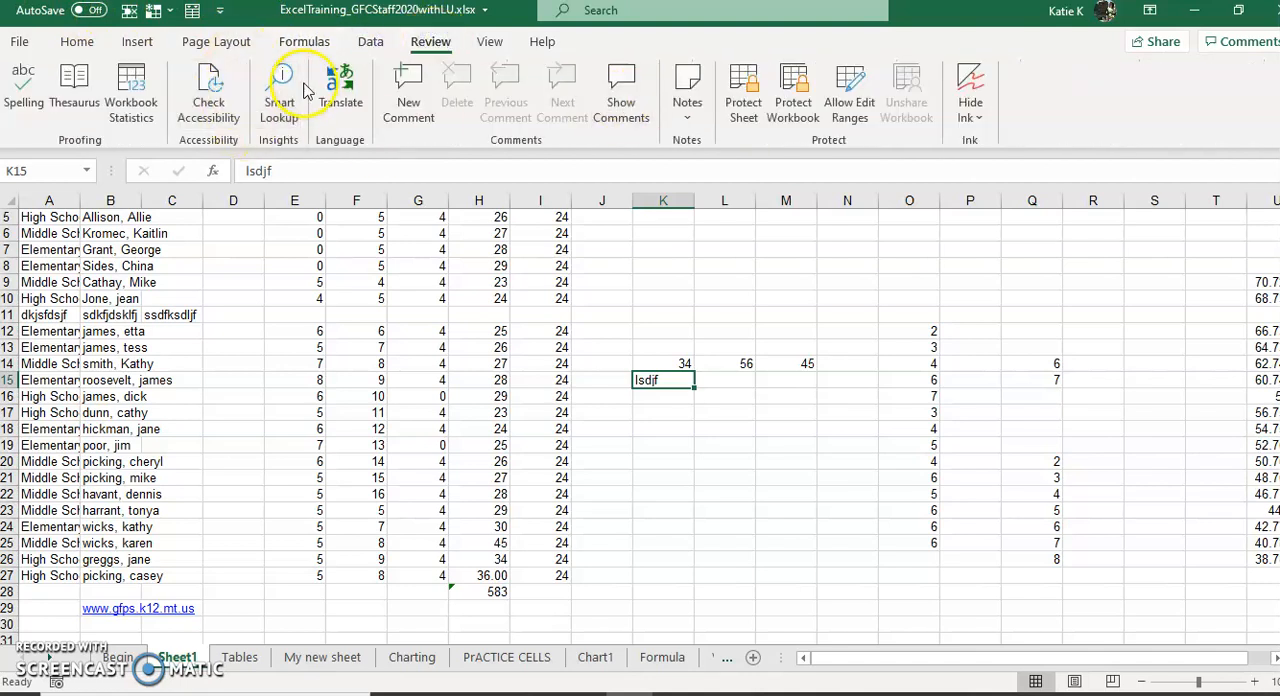
left_click(220, 43)
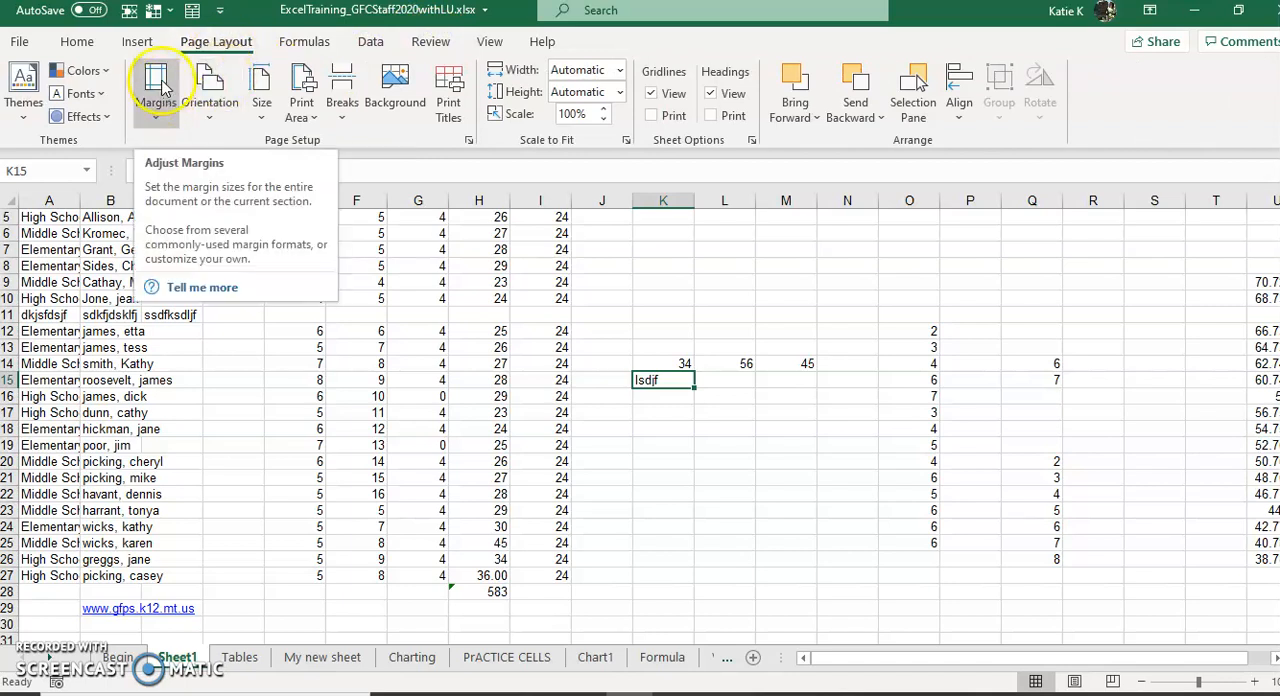
right_click(159, 82)
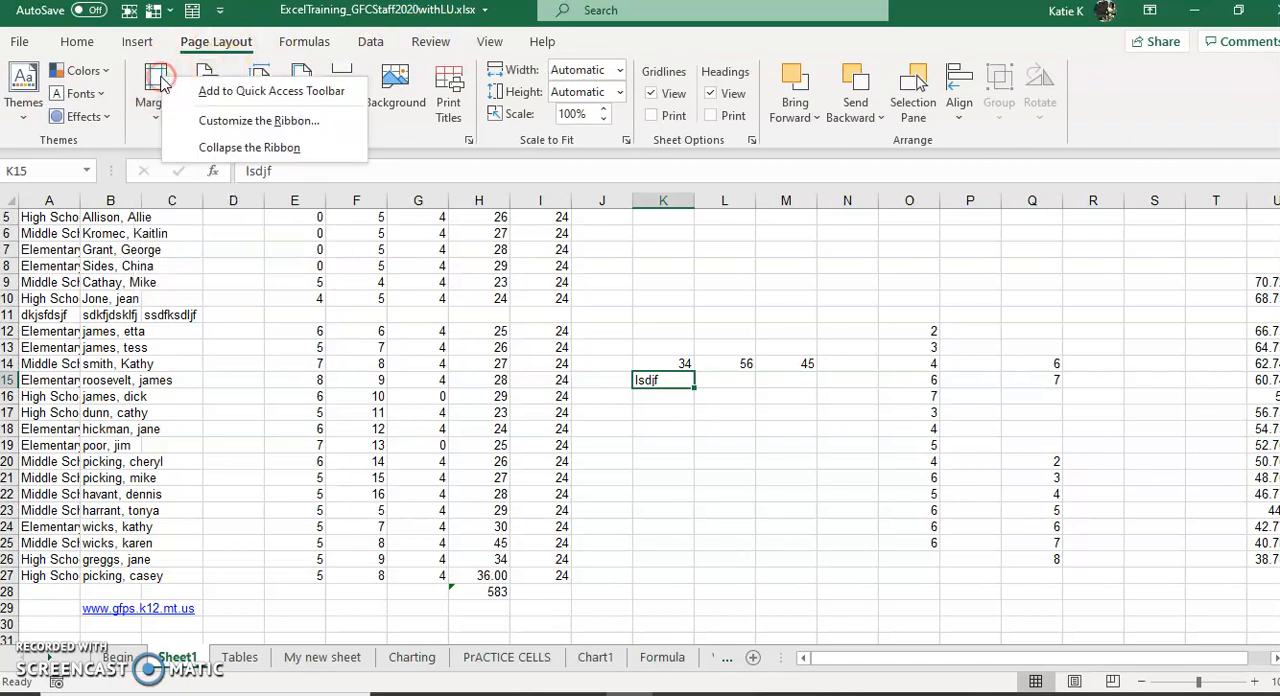
left_click(220, 92)
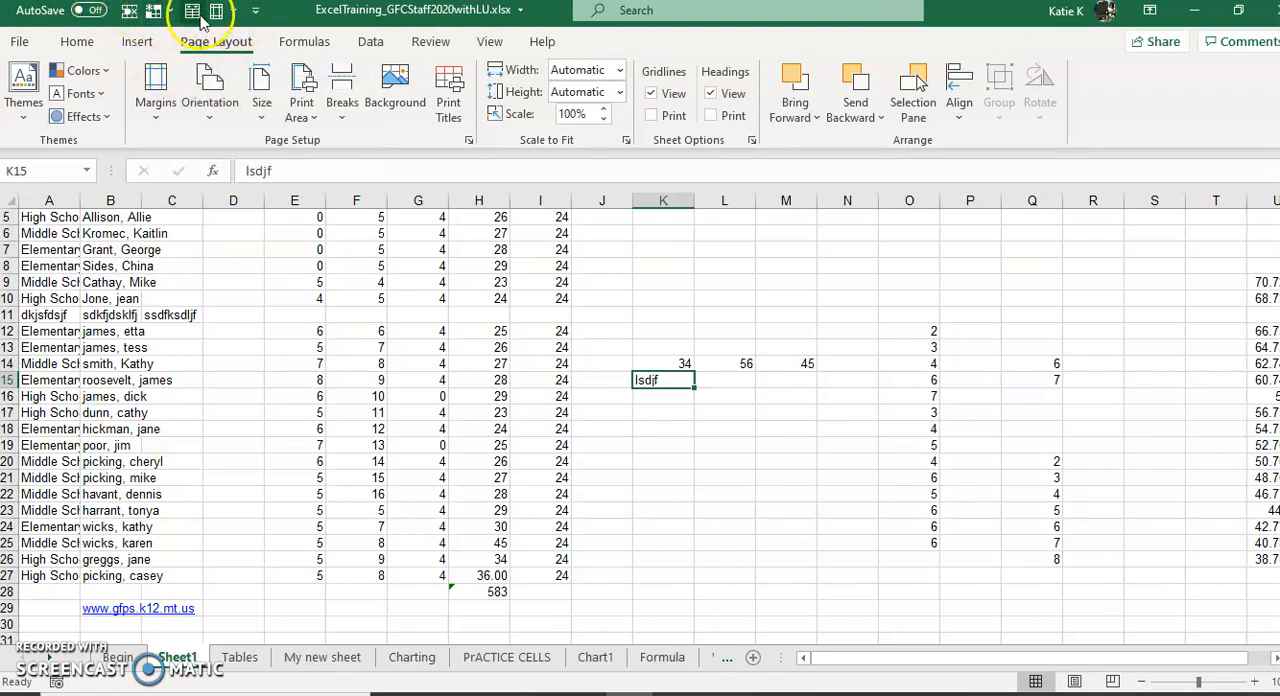
Step: Reposition the Quick Access Toolbar so that it is shown below the ribbon
left_click(255, 14)
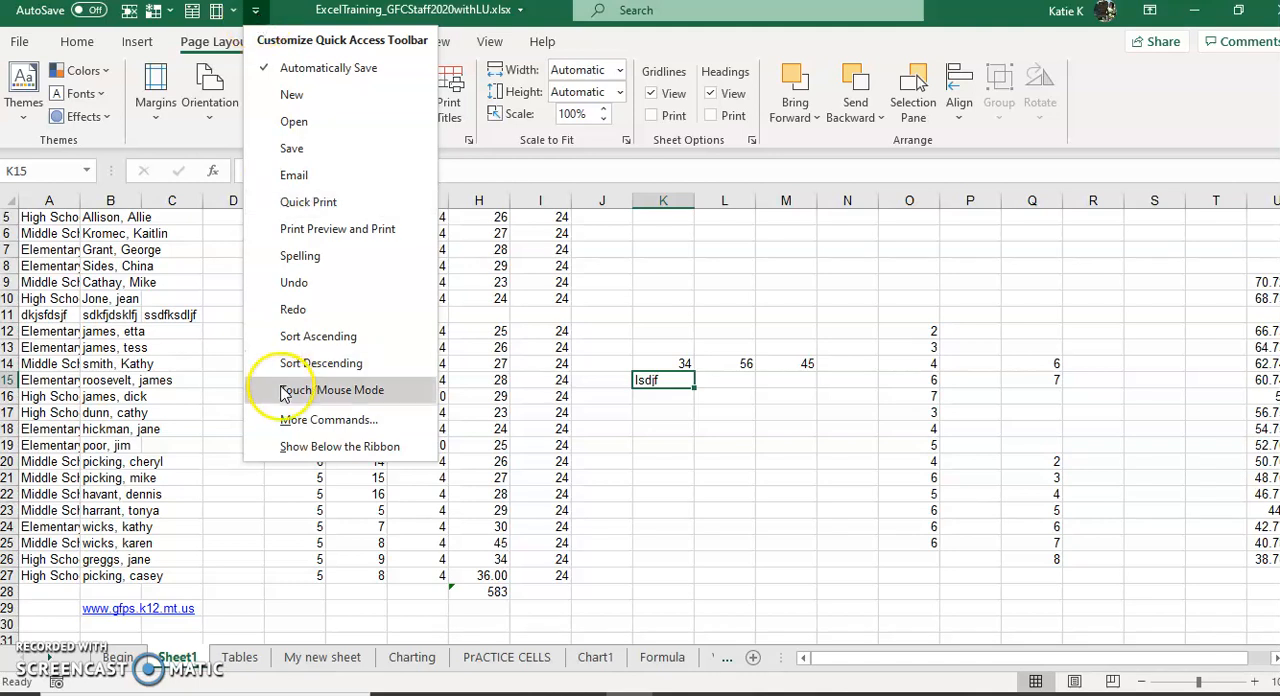
left_click(310, 446)
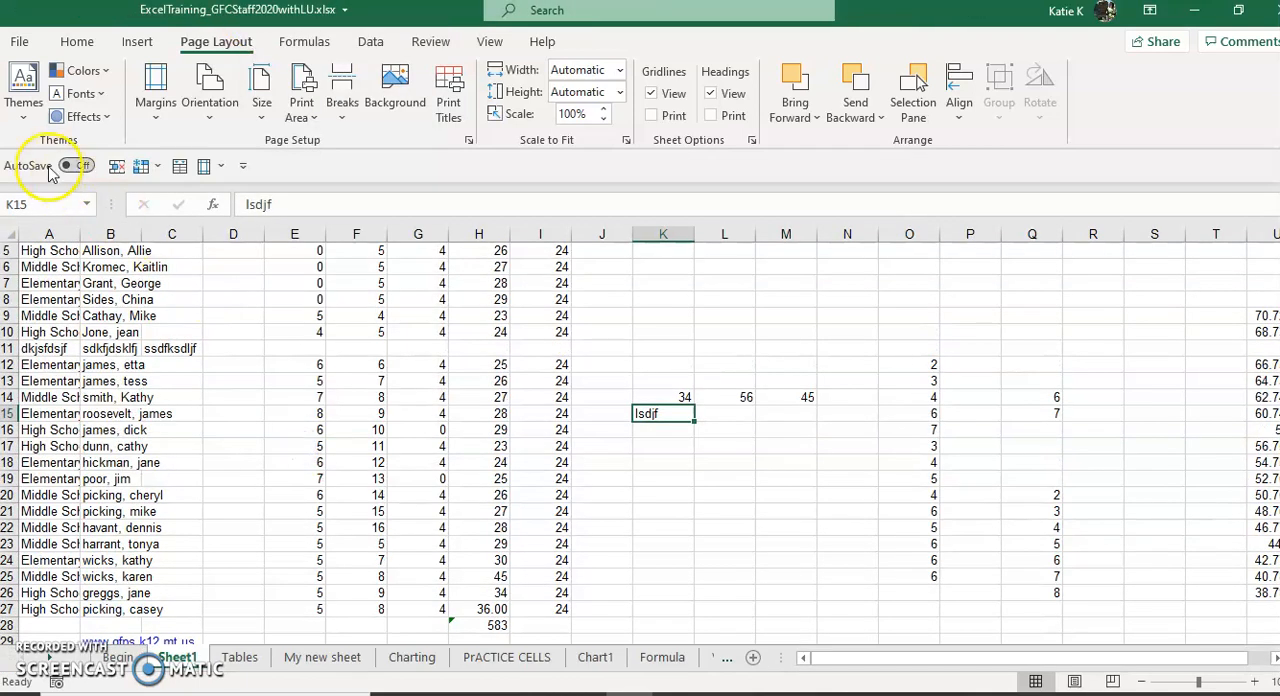
right_click(142, 168)
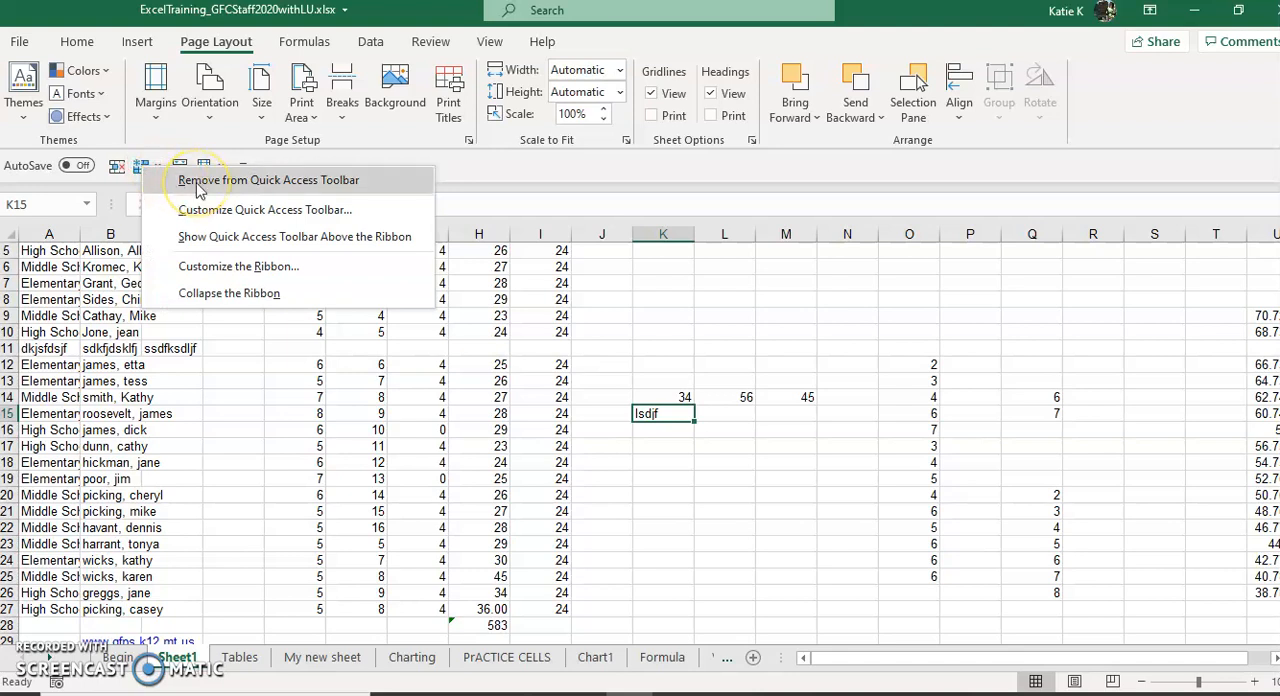
left_click(458, 161)
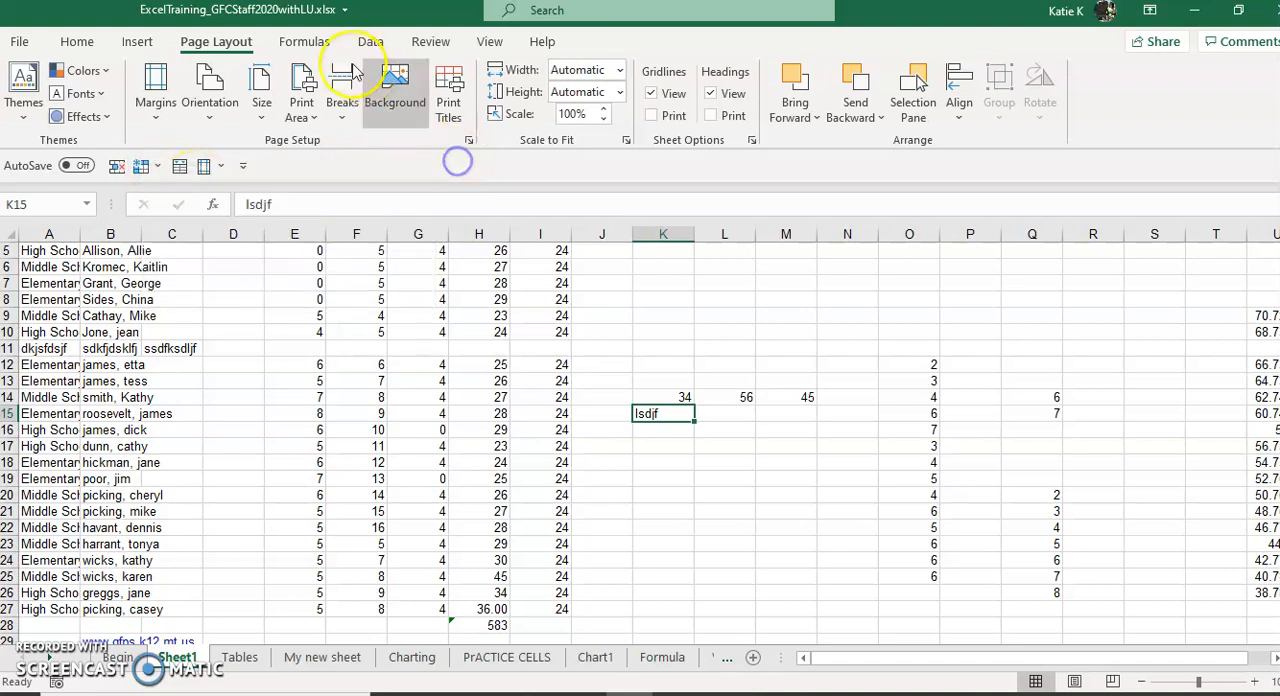
Step: Add the Sort command from the data tools to the Quick Access Toolbar
left_click(322, 42)
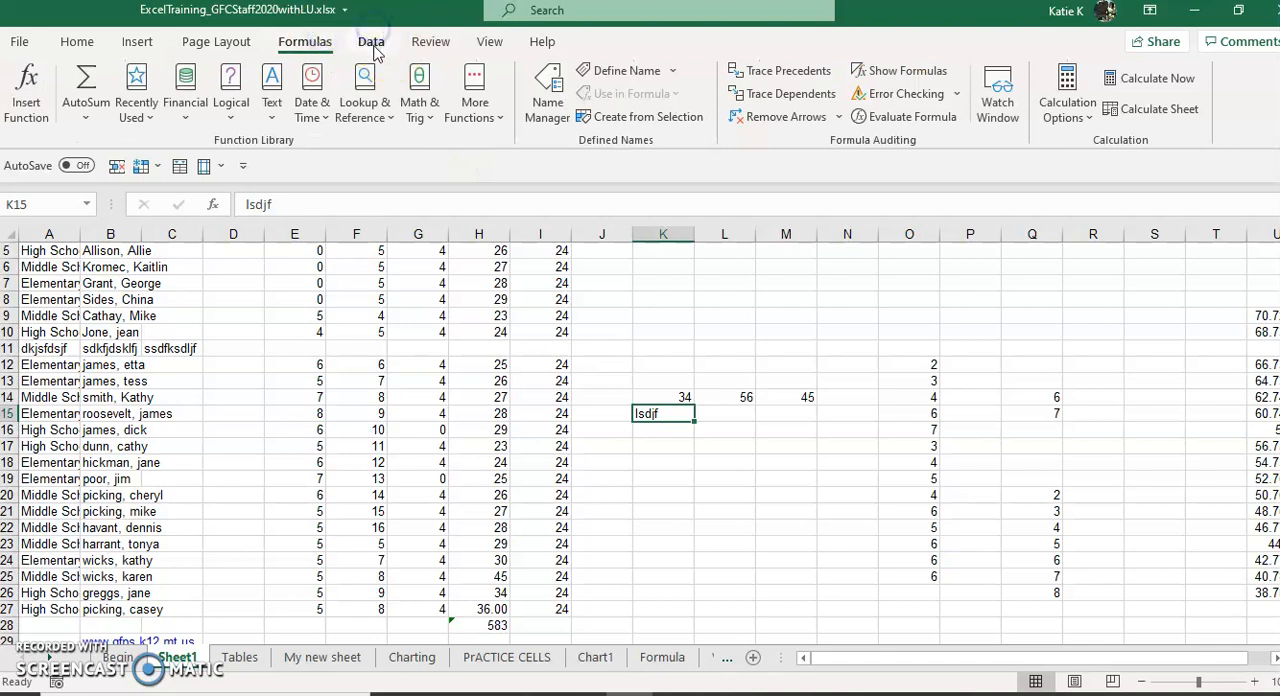
left_click(371, 42)
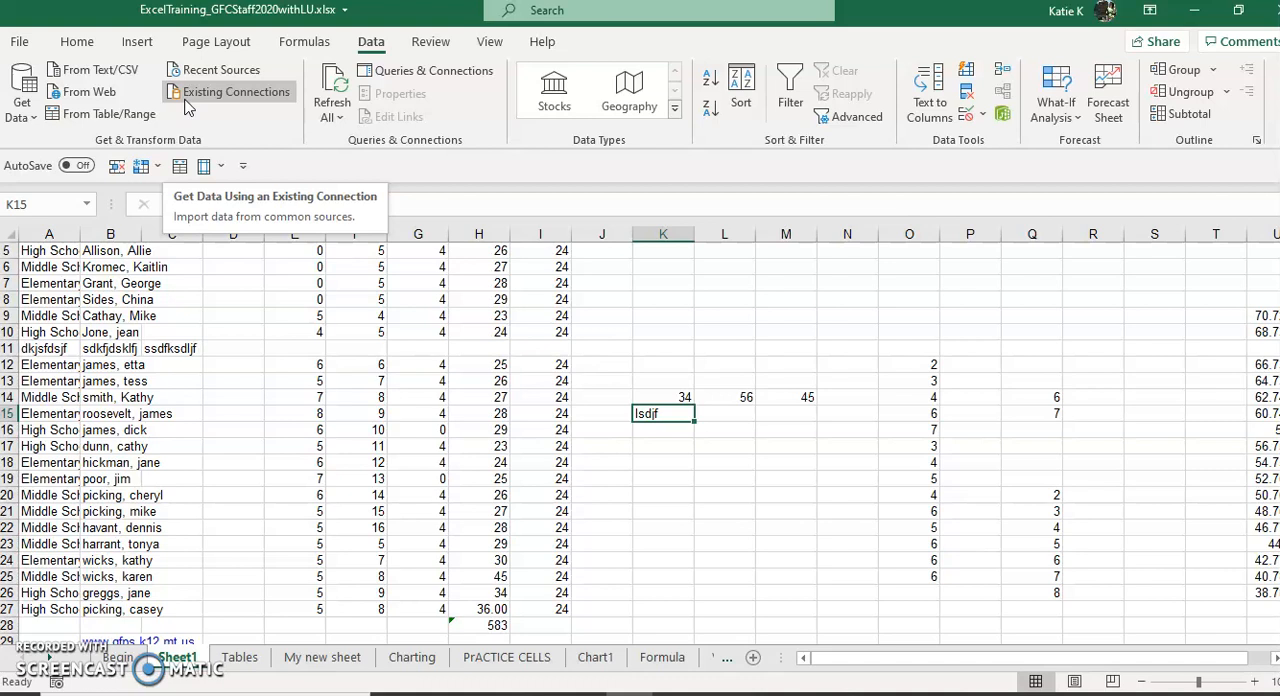
right_click(741, 80)
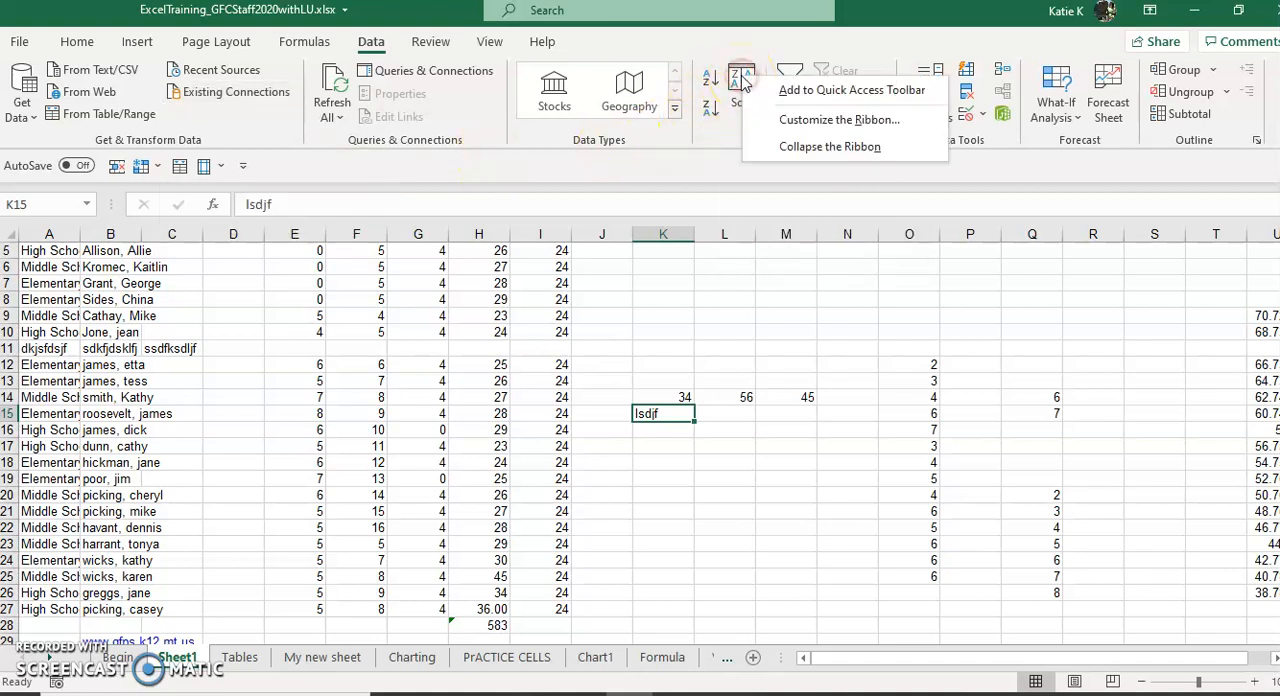
left_click(790, 91)
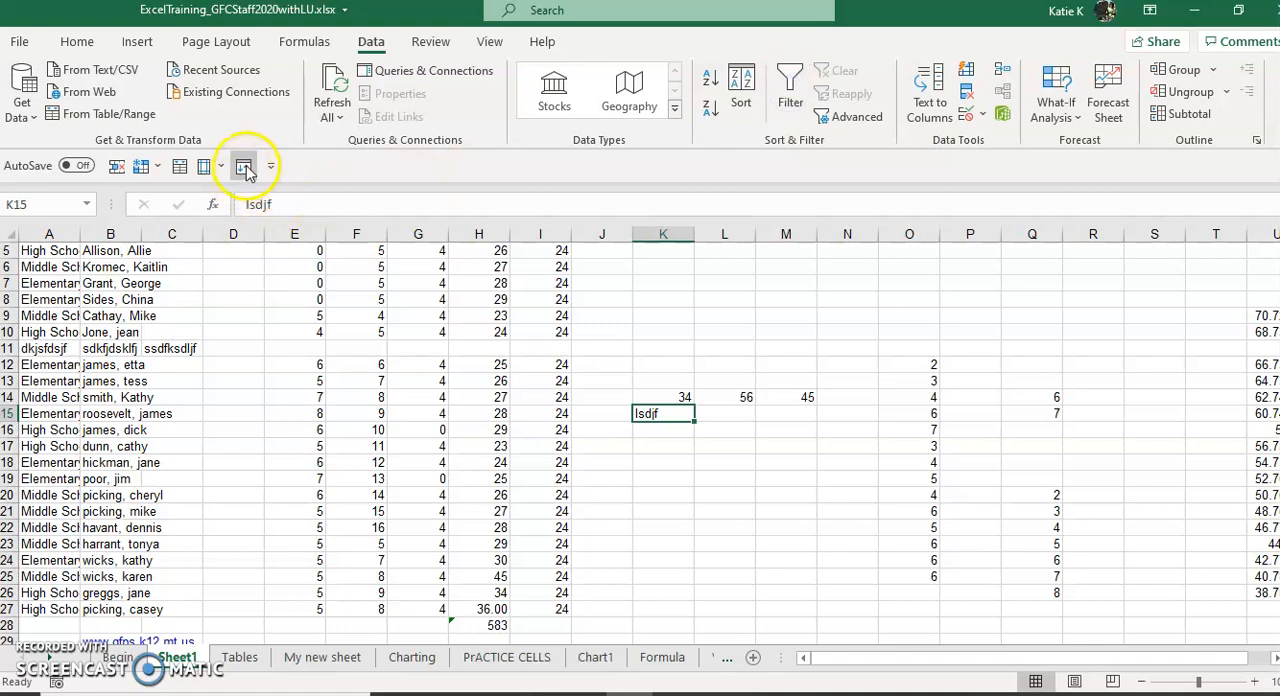
Step: Try moving Adjust Margins above Insert Table in the Quick Access Toolbar customization and list All Commands, leaving the options without saving
right_click(207, 169)
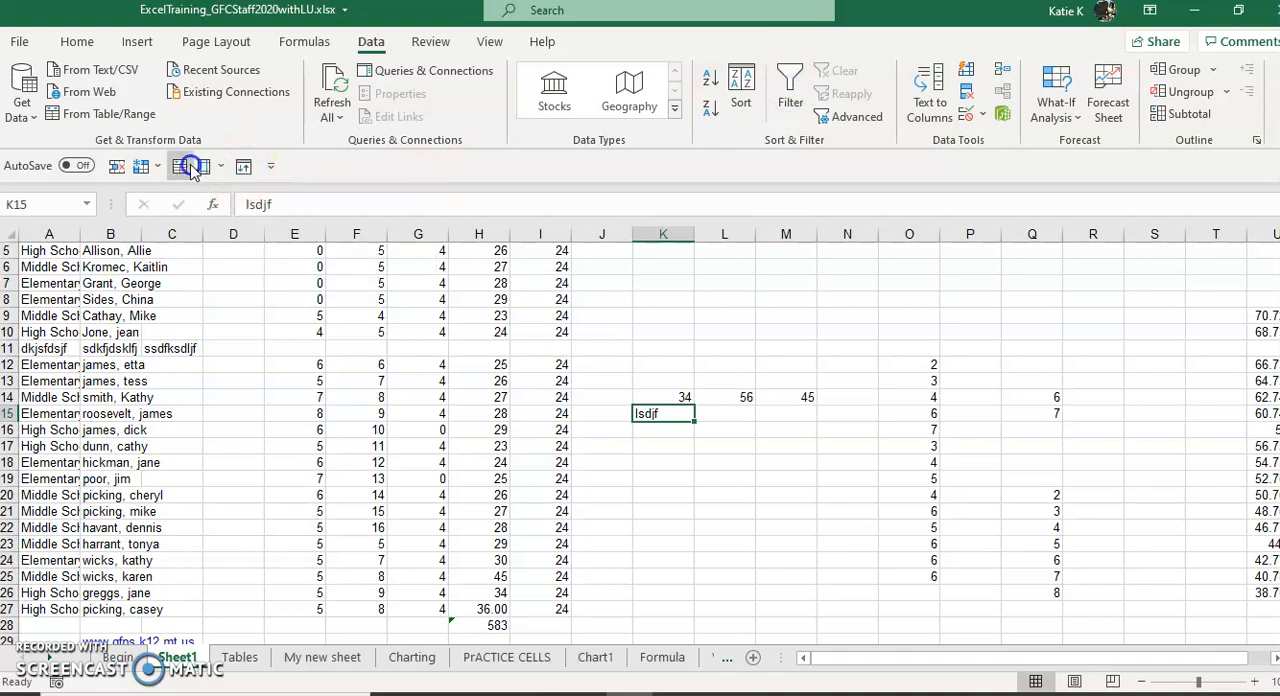
left_click(270, 167)
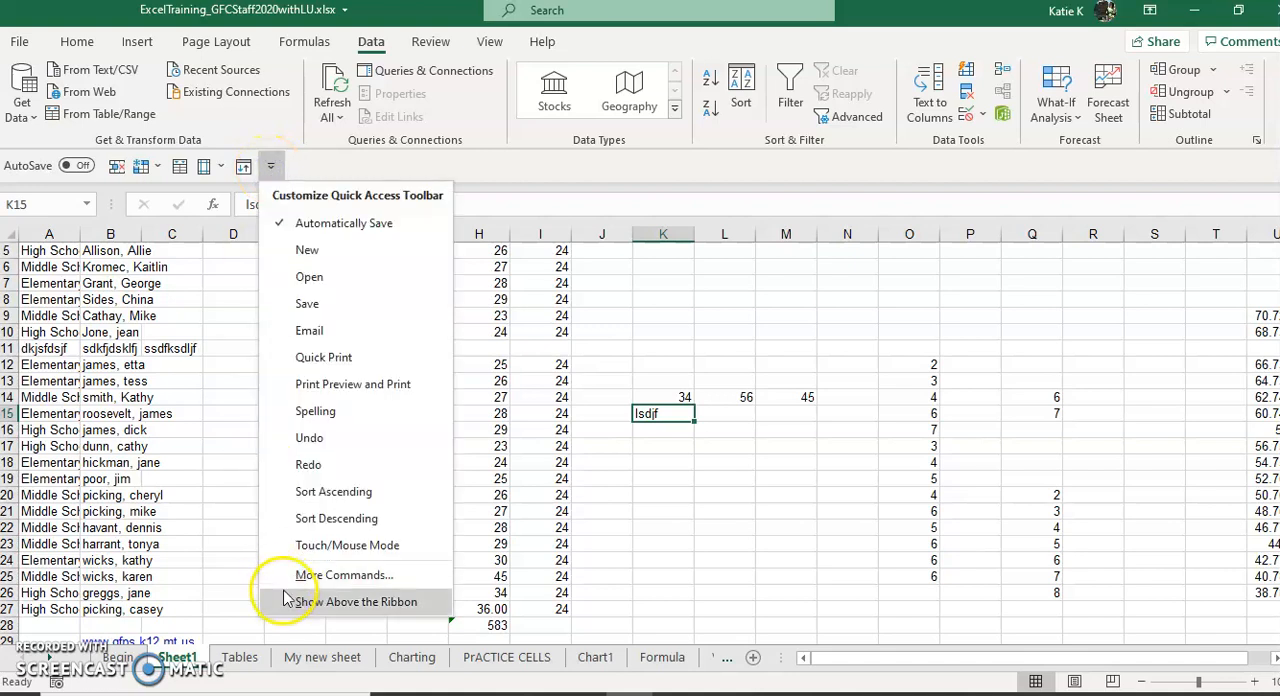
left_click(290, 576)
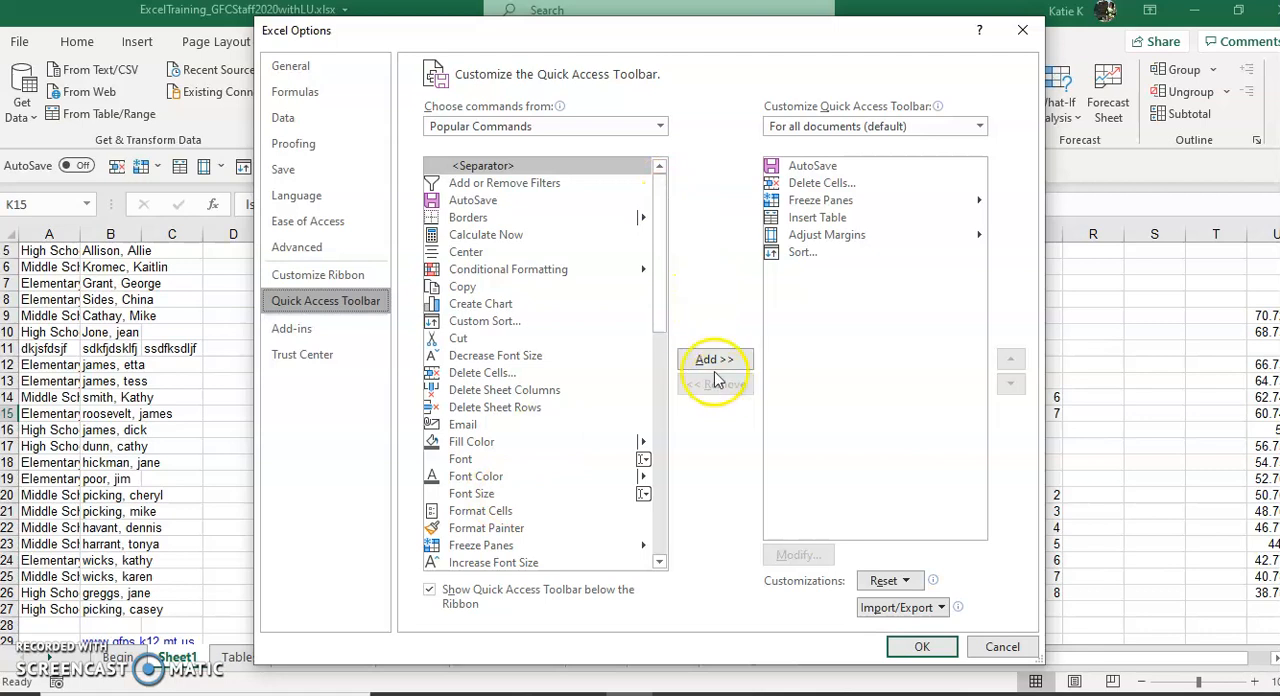
left_click(822, 236)
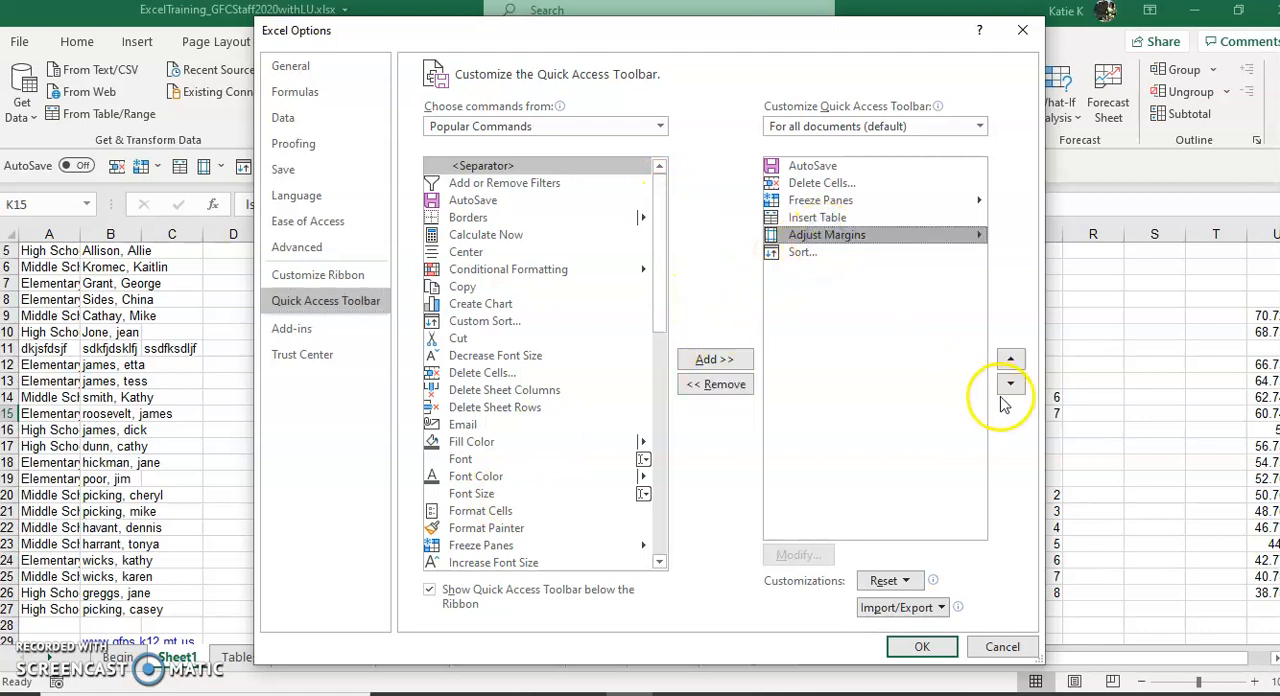
left_click(1010, 358)
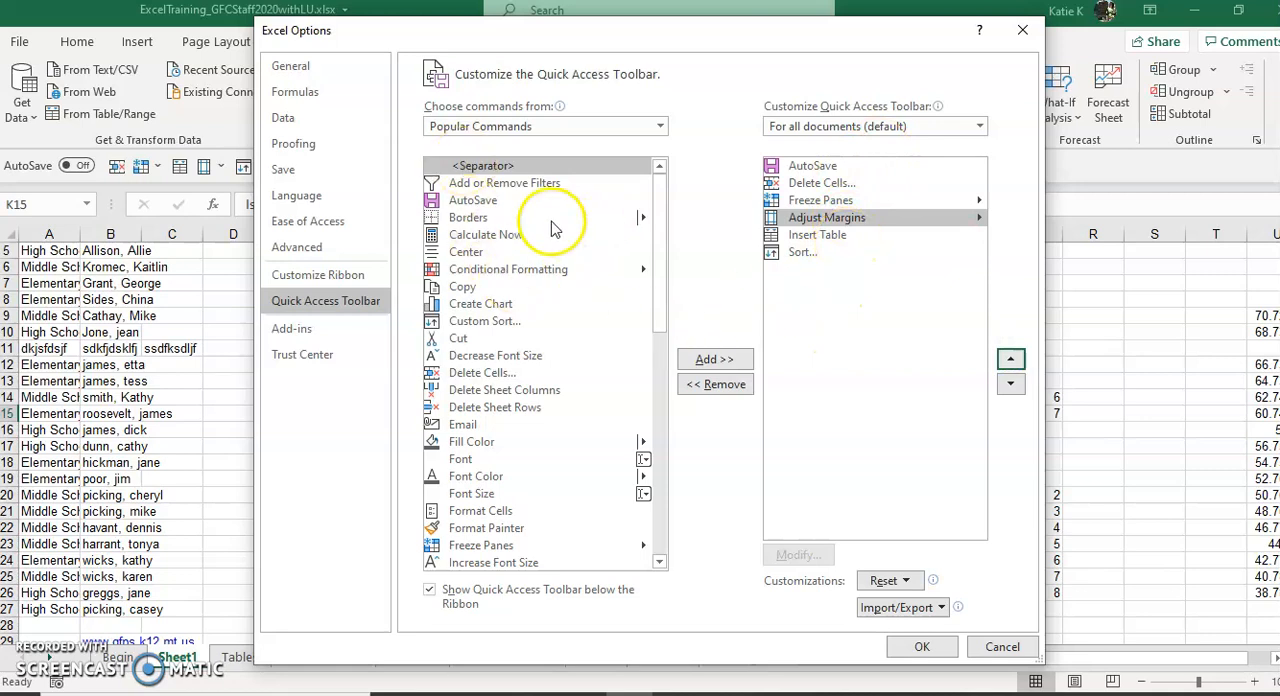
left_click(643, 127)
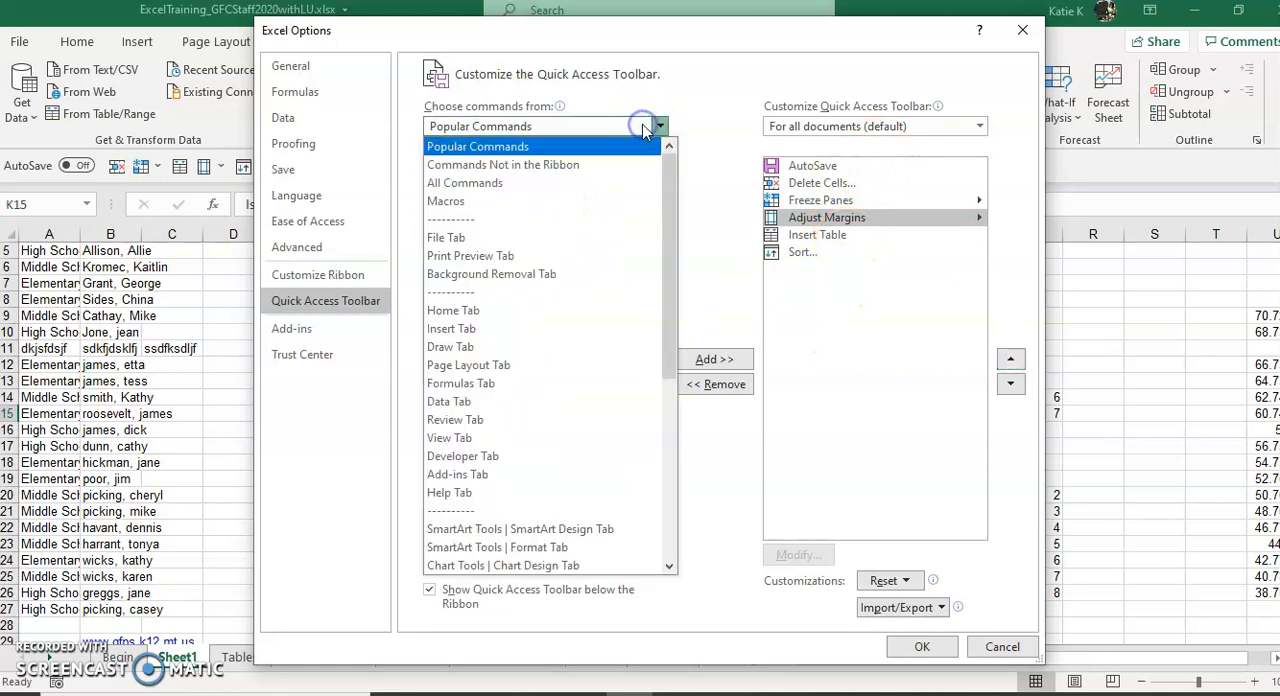
left_click(615, 184)
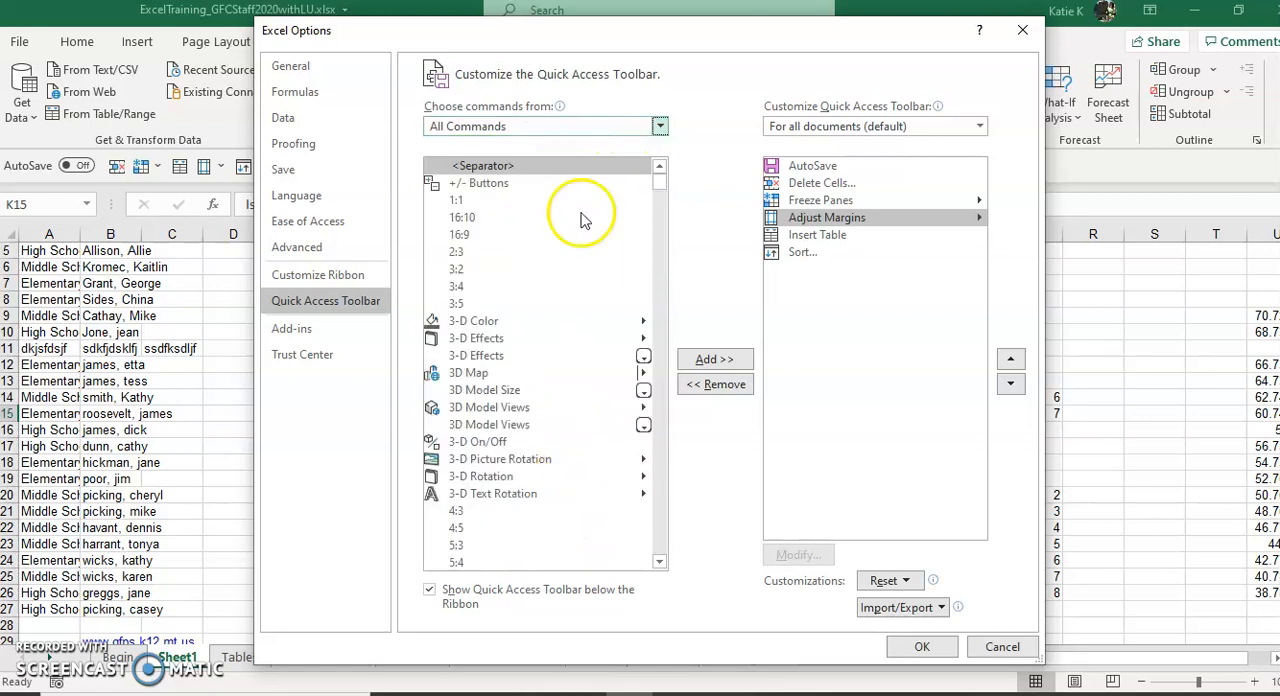
left_click(1022, 30)
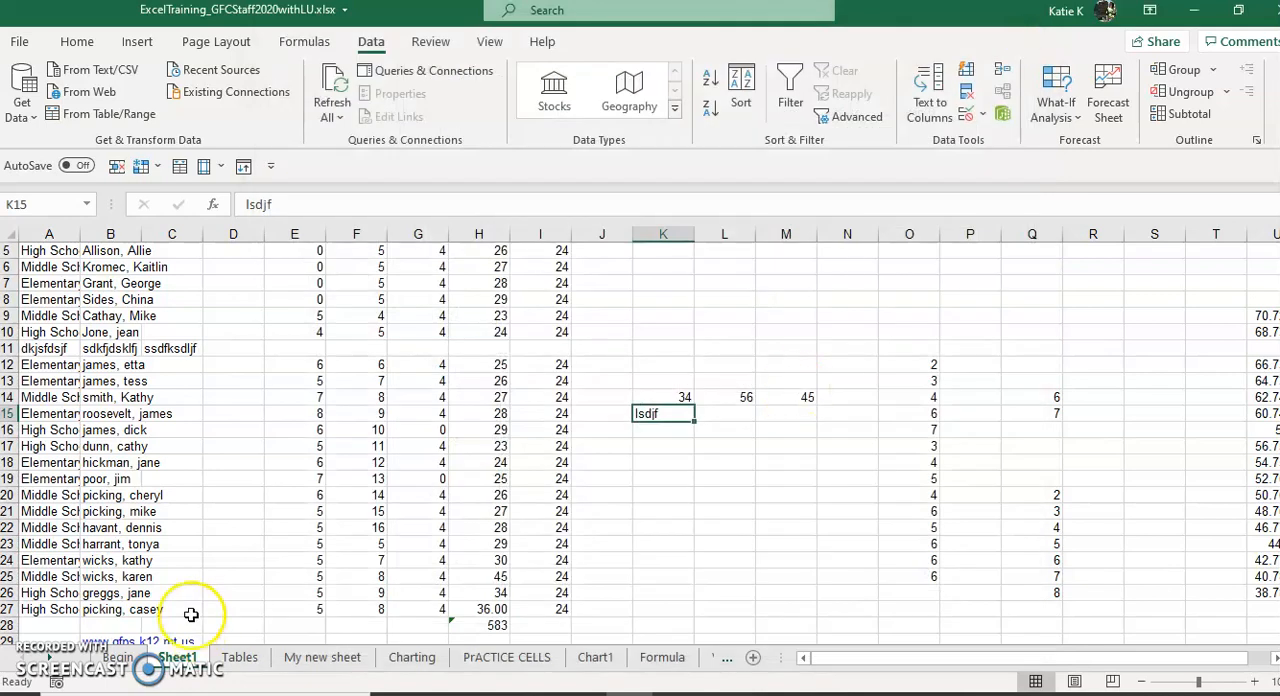
right_click(54, 657)
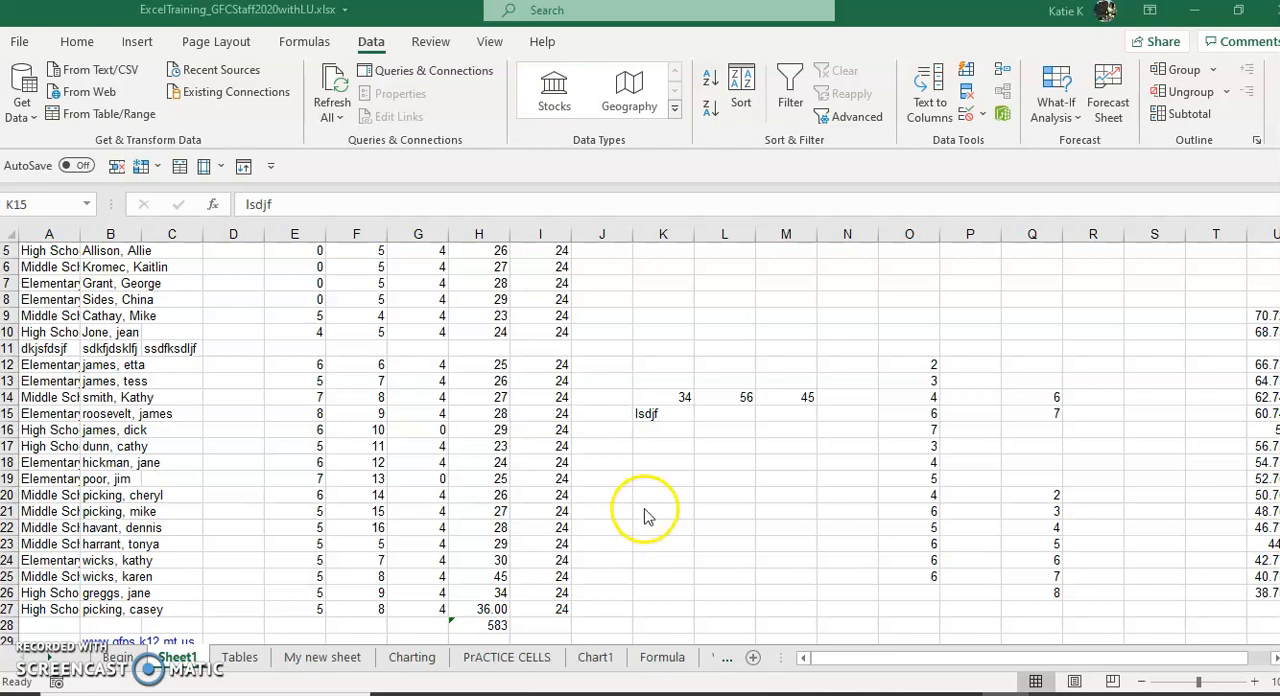
Step: Enter 1 and 2 in cells K18 and K19 and extend the number series down to K28
left_click(656, 461)
type("1")
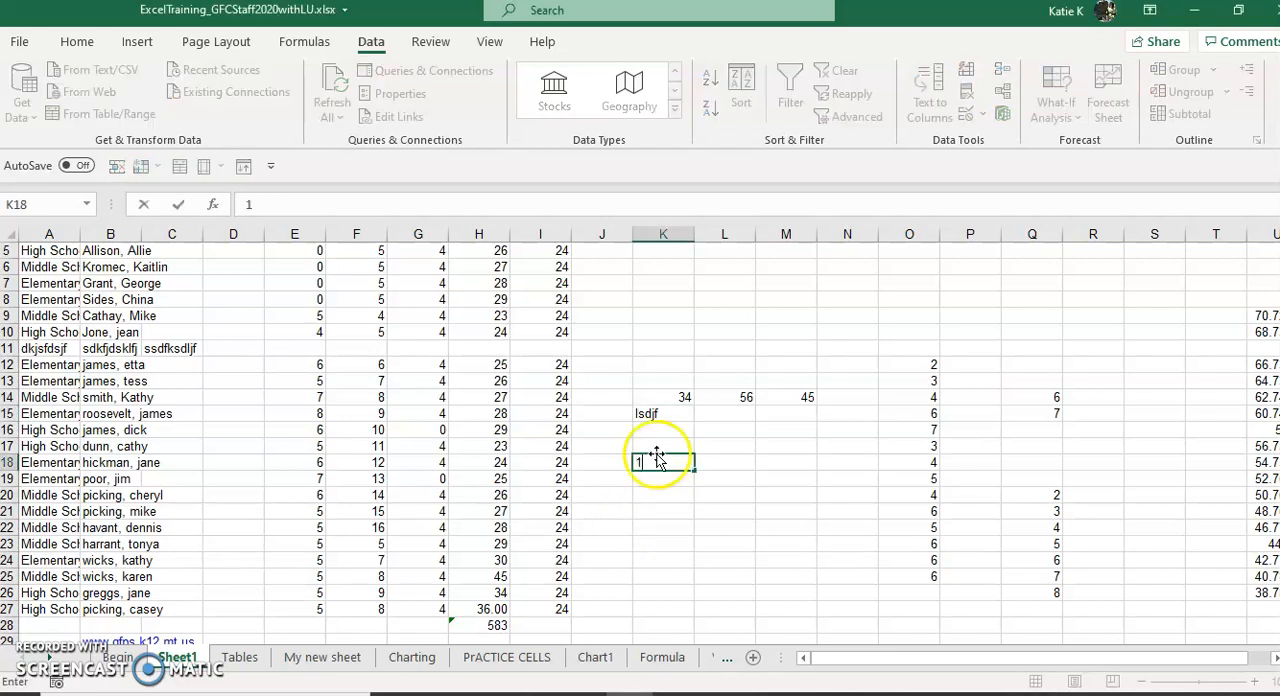
key("Return")
type("2")
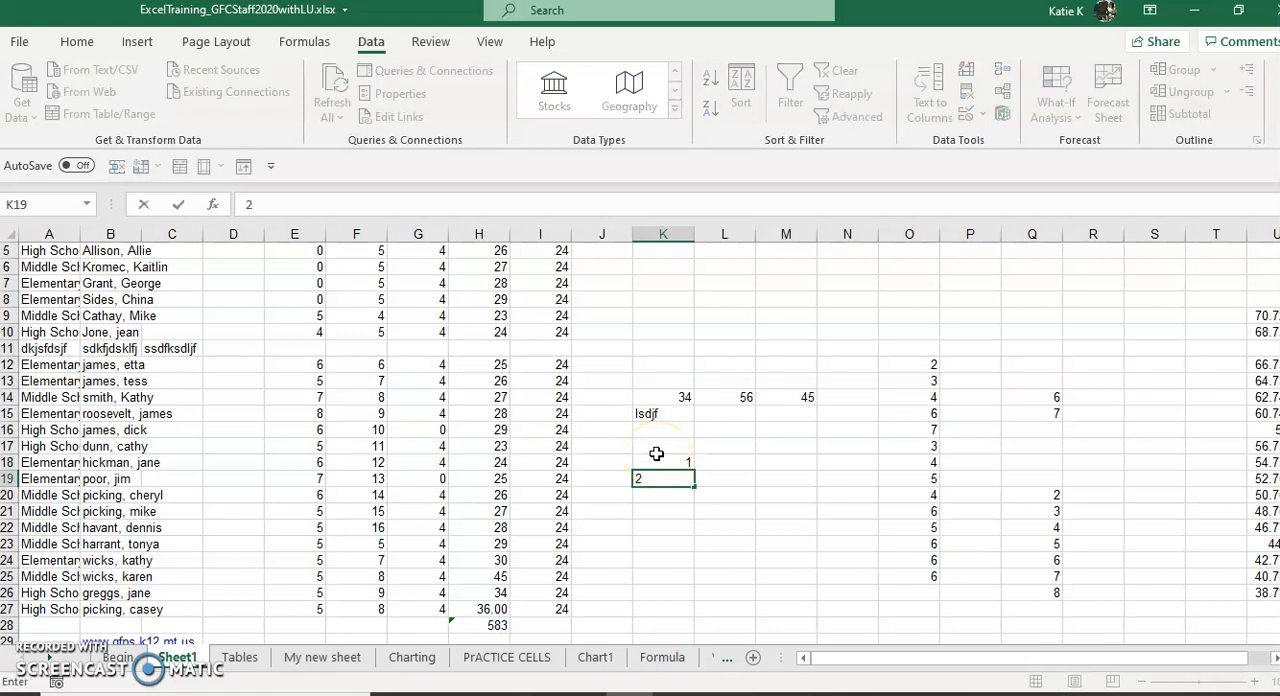
left_click(711, 477)
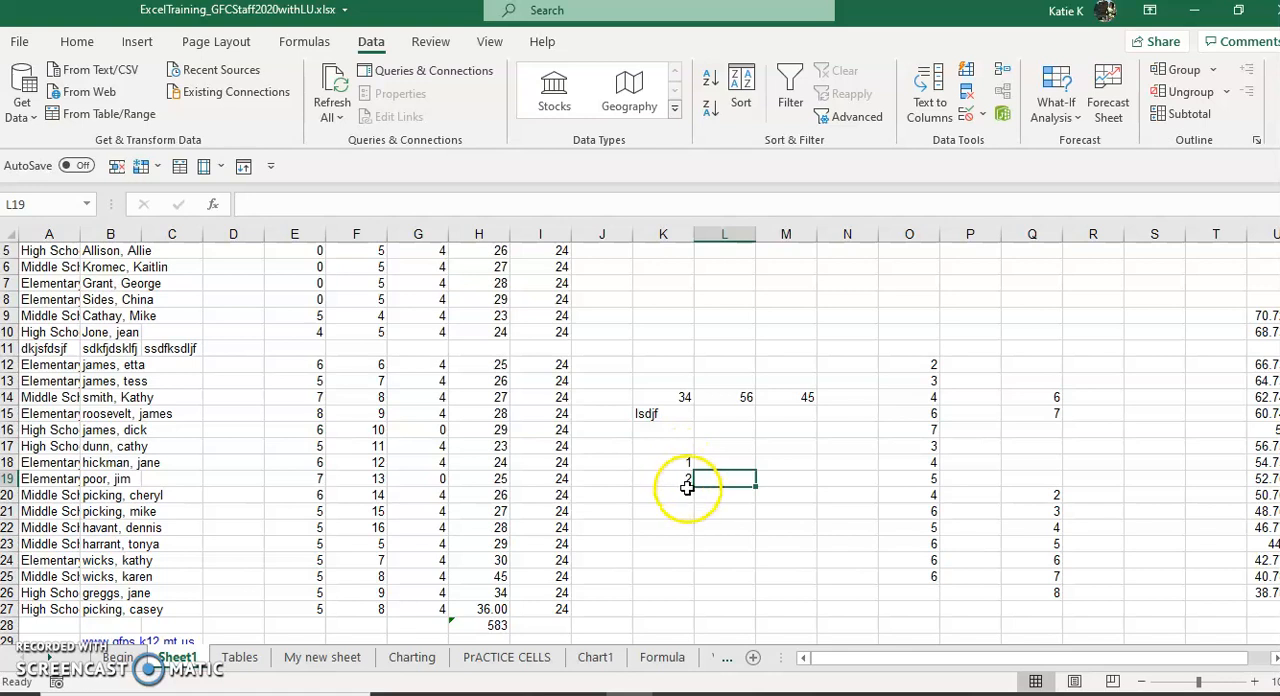
left_click(680, 460)
left_click_drag(680, 460, 708, 630)
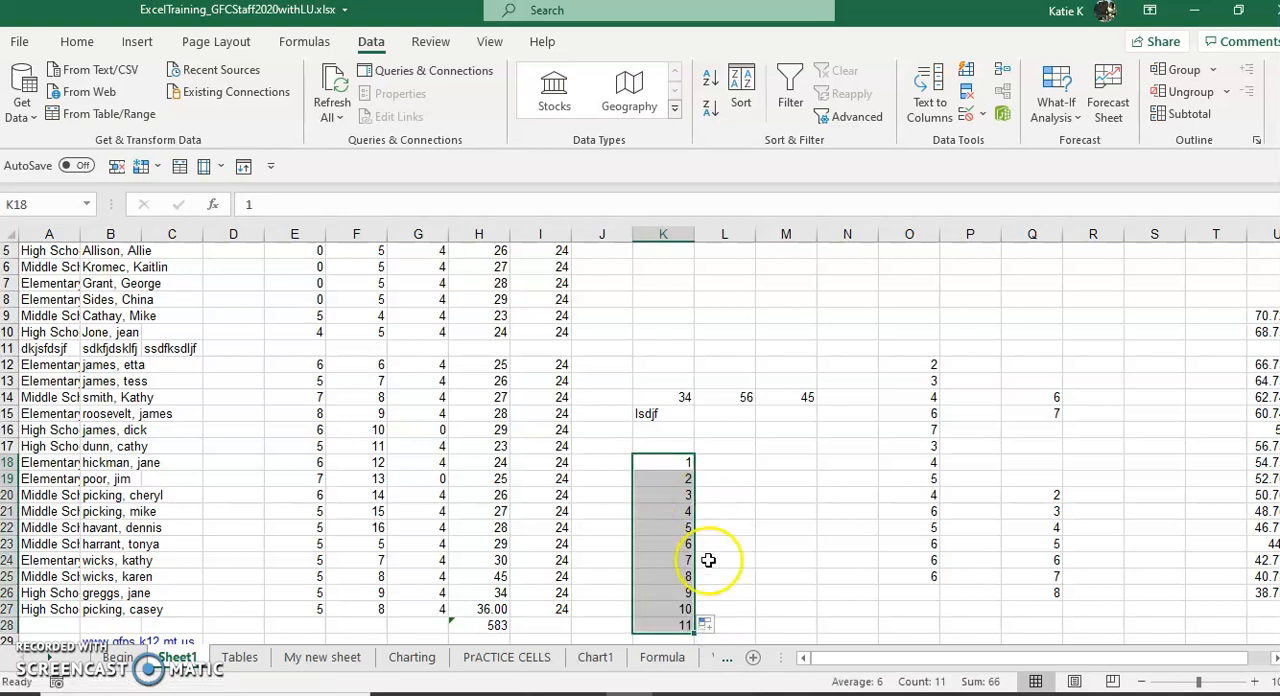
Step: Enter Saturday and Sunday in cells L18 and L19 and extend the weekday series down to L27
left_click(733, 461)
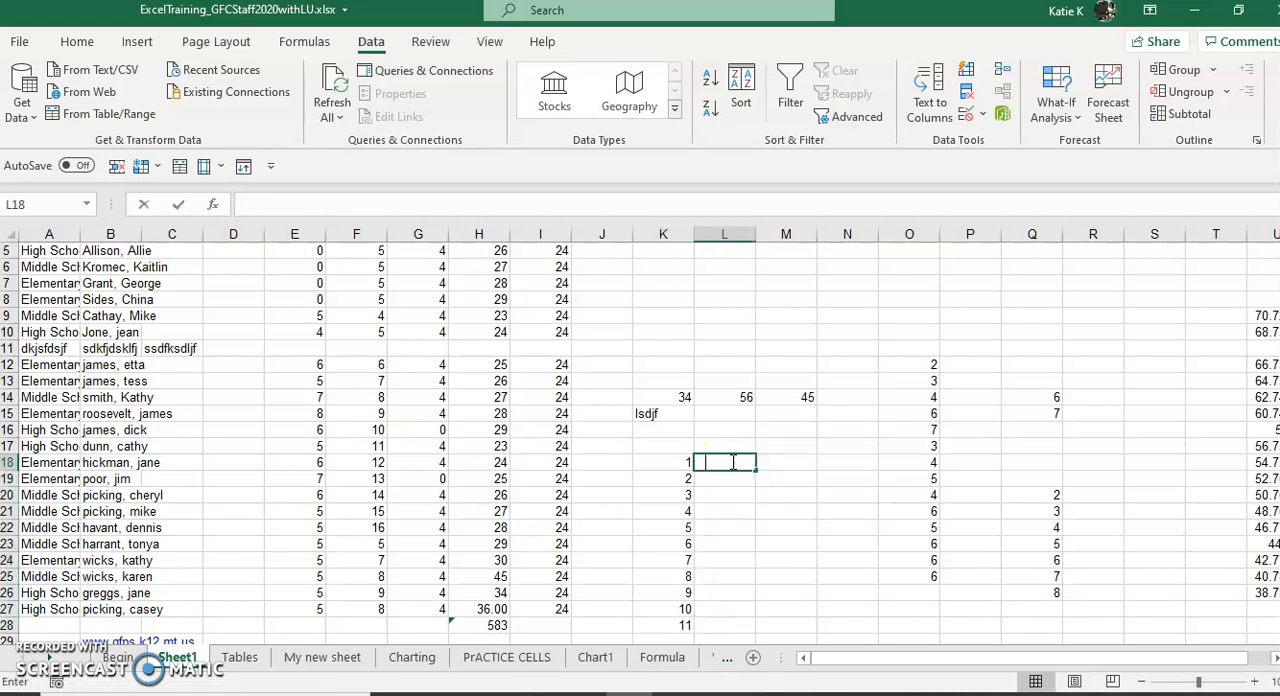
type("Saturday")
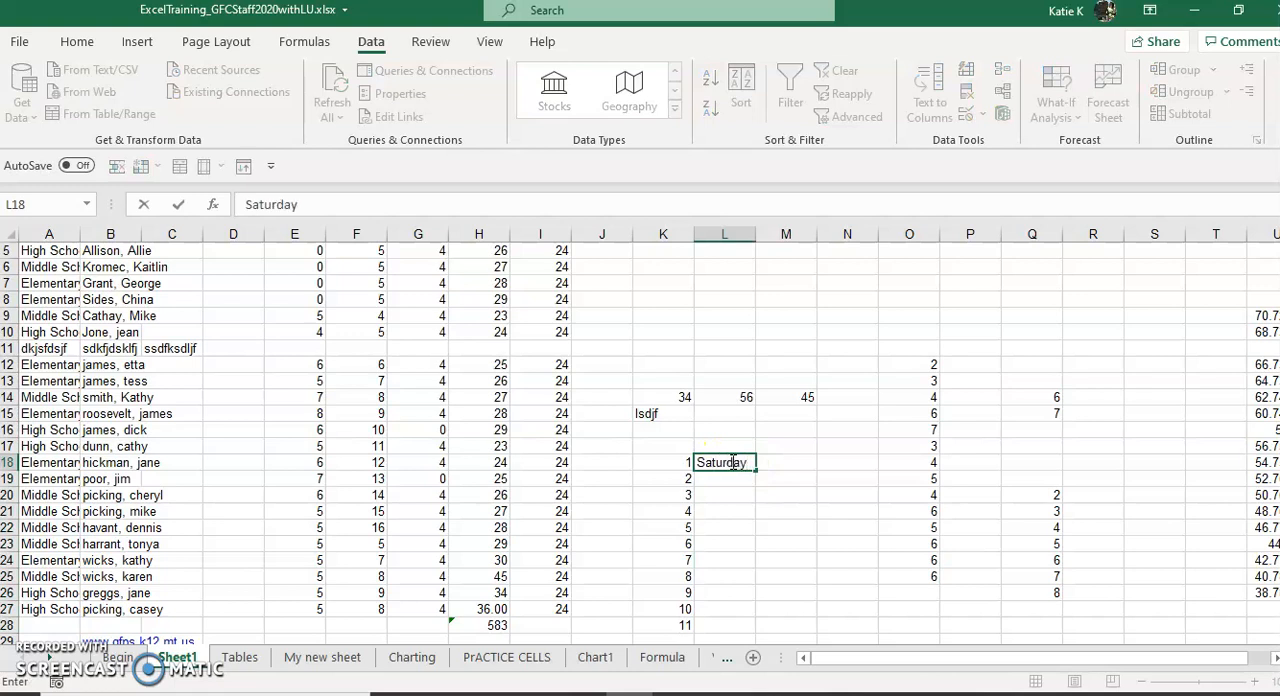
key("Return")
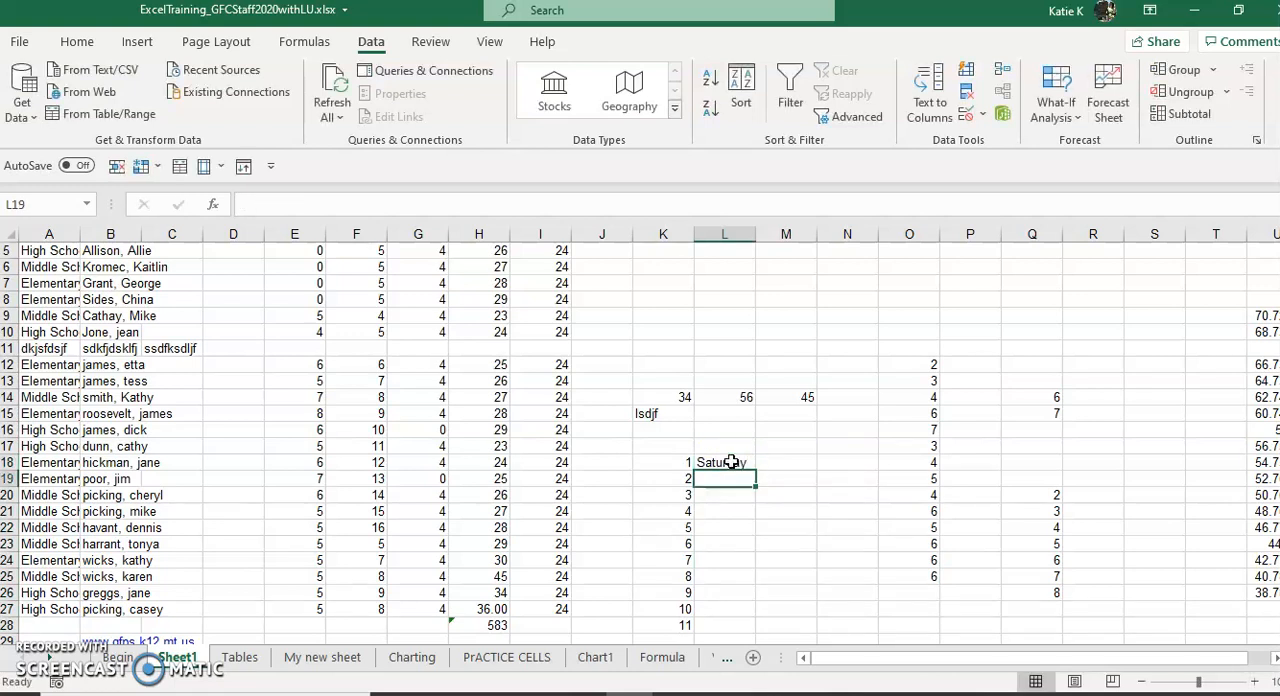
type("Su")
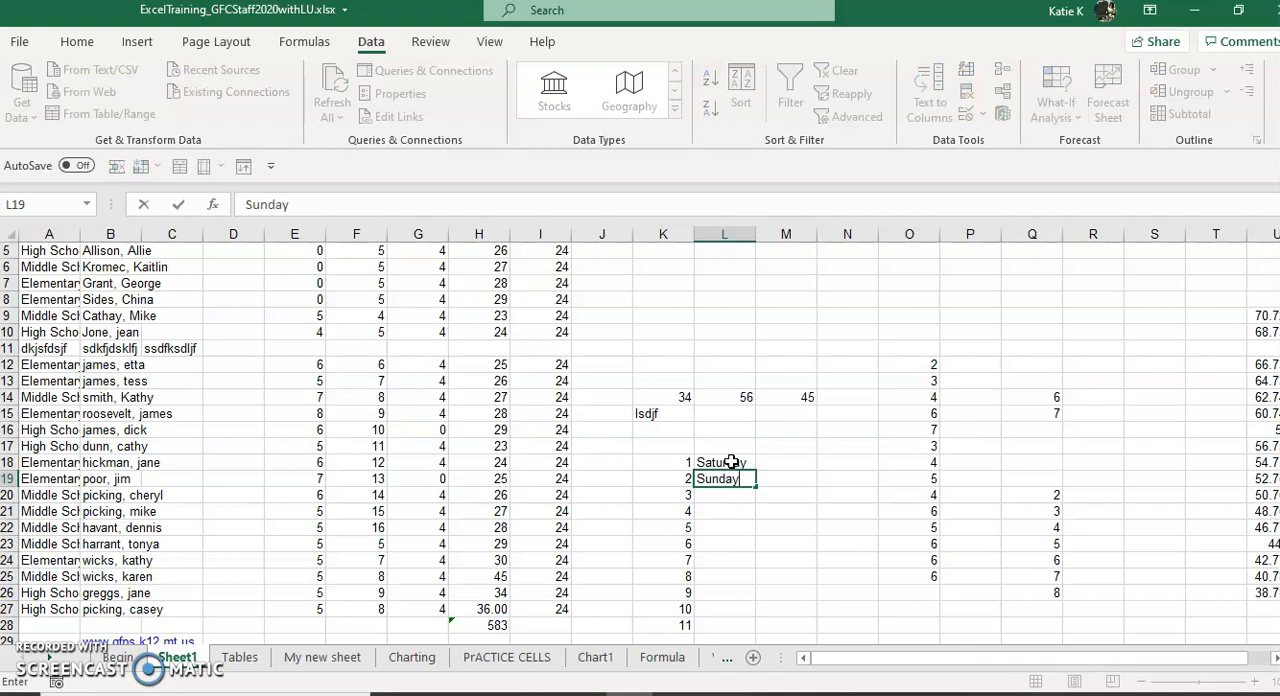
type("nday")
left_click_drag(743, 461, 764, 617)
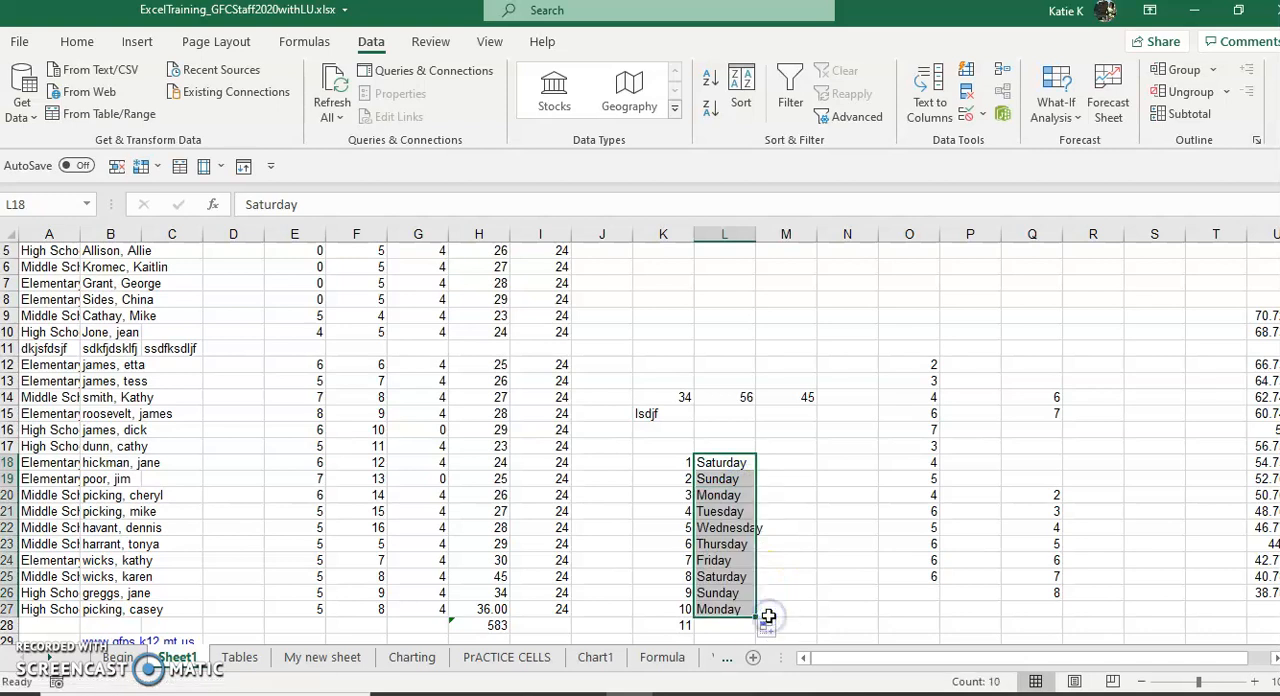
Step: Enter 3 and 6 in cells M18 and M19 and extend the series in steps of 3 down to M27
left_click(771, 459)
type("3")
key("Return")
type("6")
left_click_drag(781, 463, 826, 620)
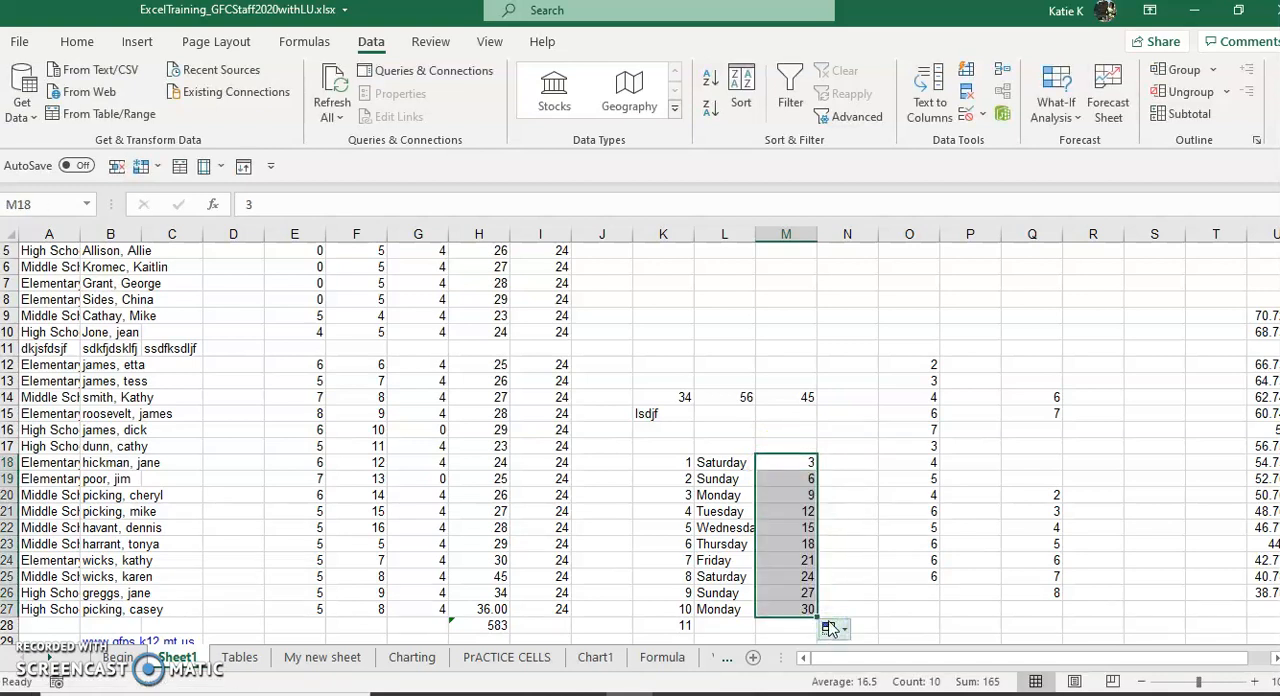
left_click(860, 543)
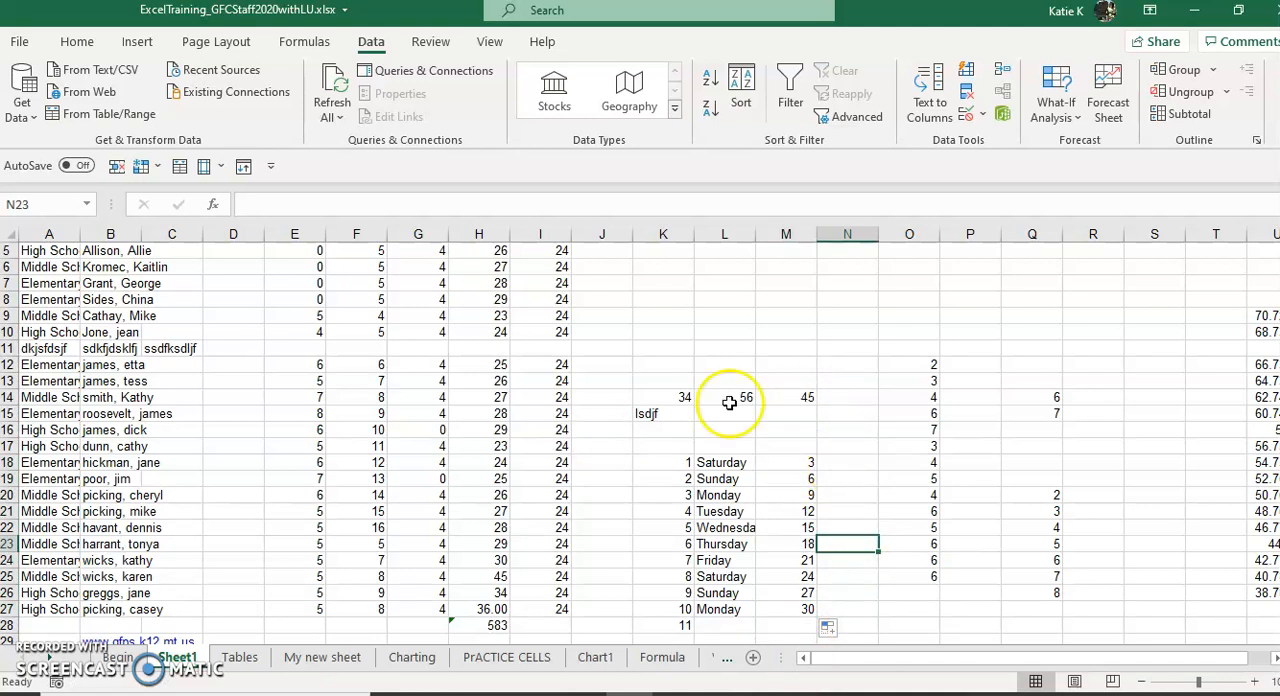
Step: Insert a blank column directly after the Name column and autofit column B to its contents
left_click_drag(782, 413, 958, 436)
scroll(1196, 288, "up", 2)
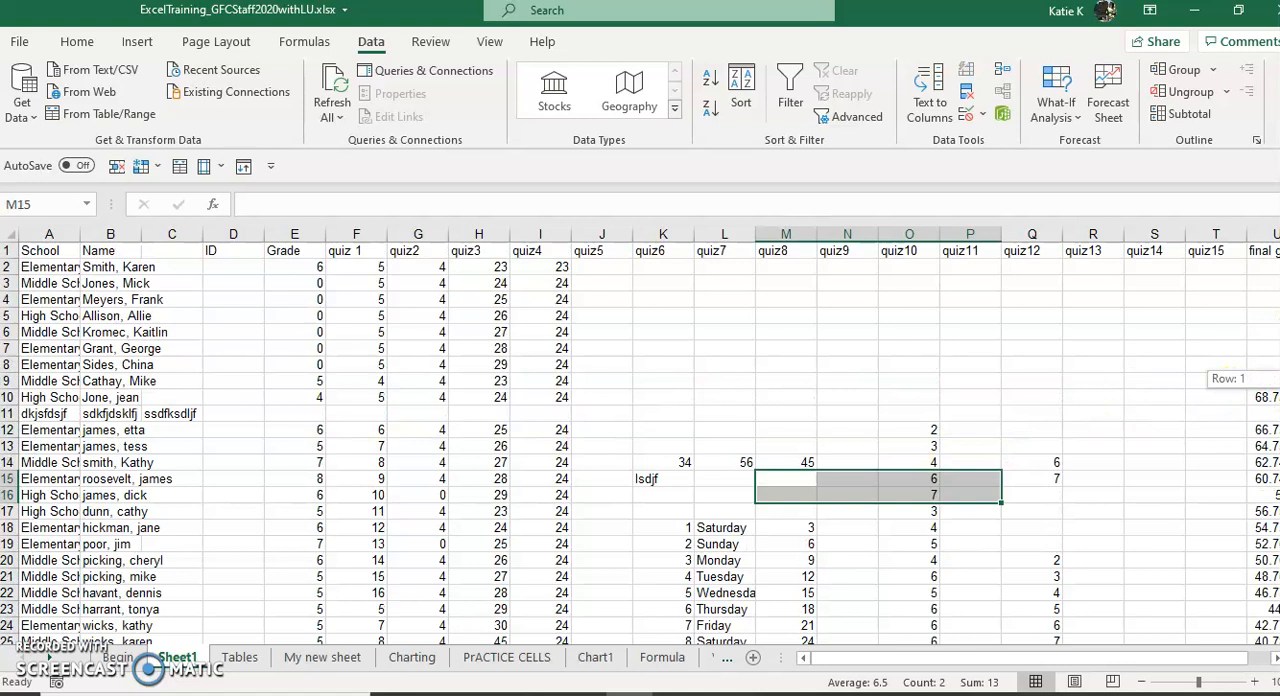
left_click(168, 247)
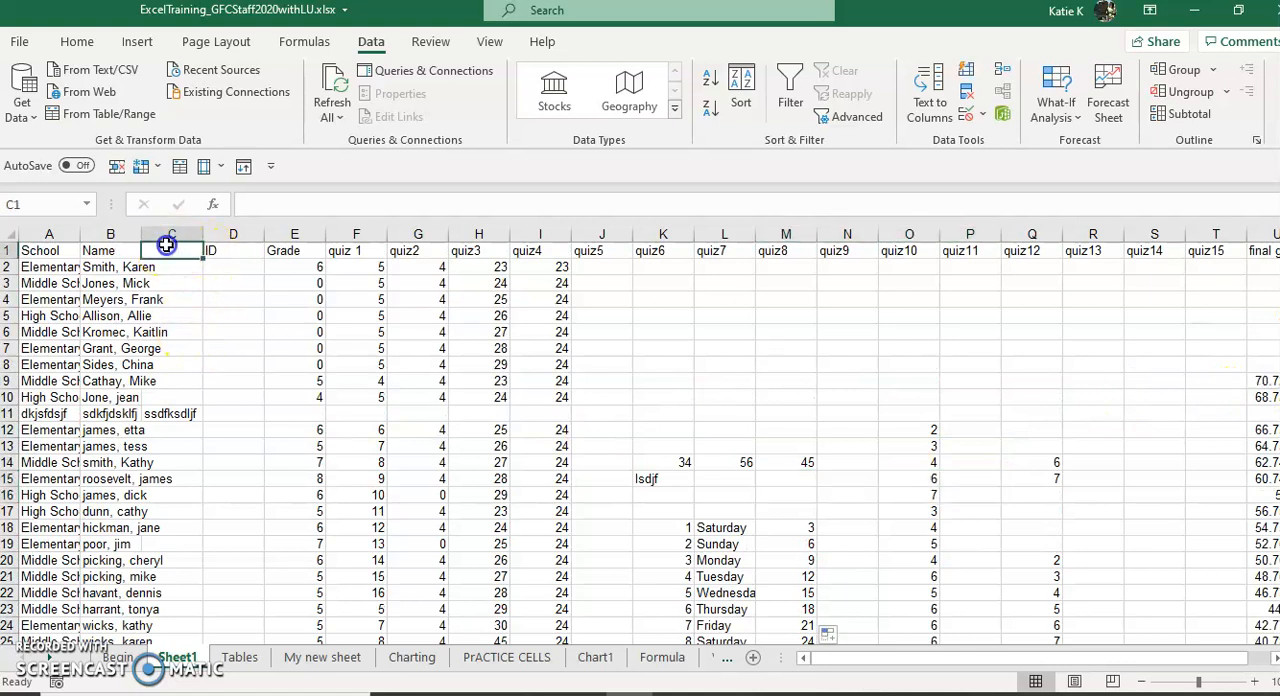
left_click(110, 251)
right_click(172, 234)
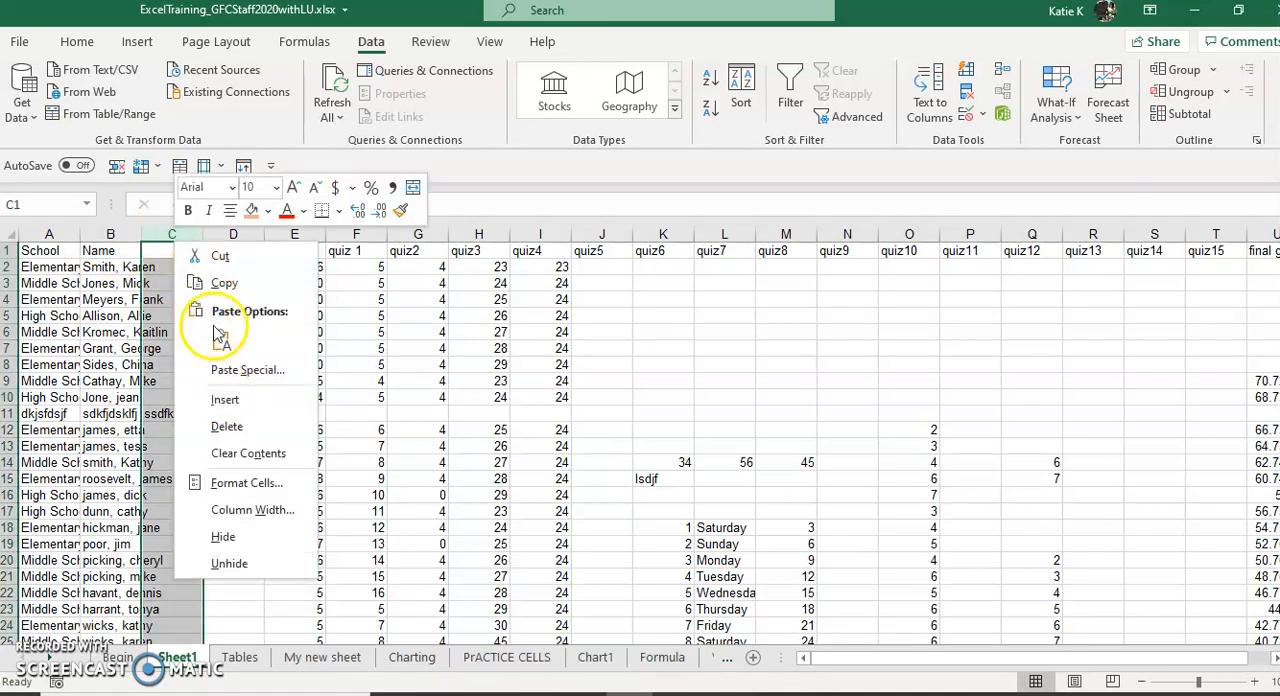
left_click(225, 399)
left_click(175, 270)
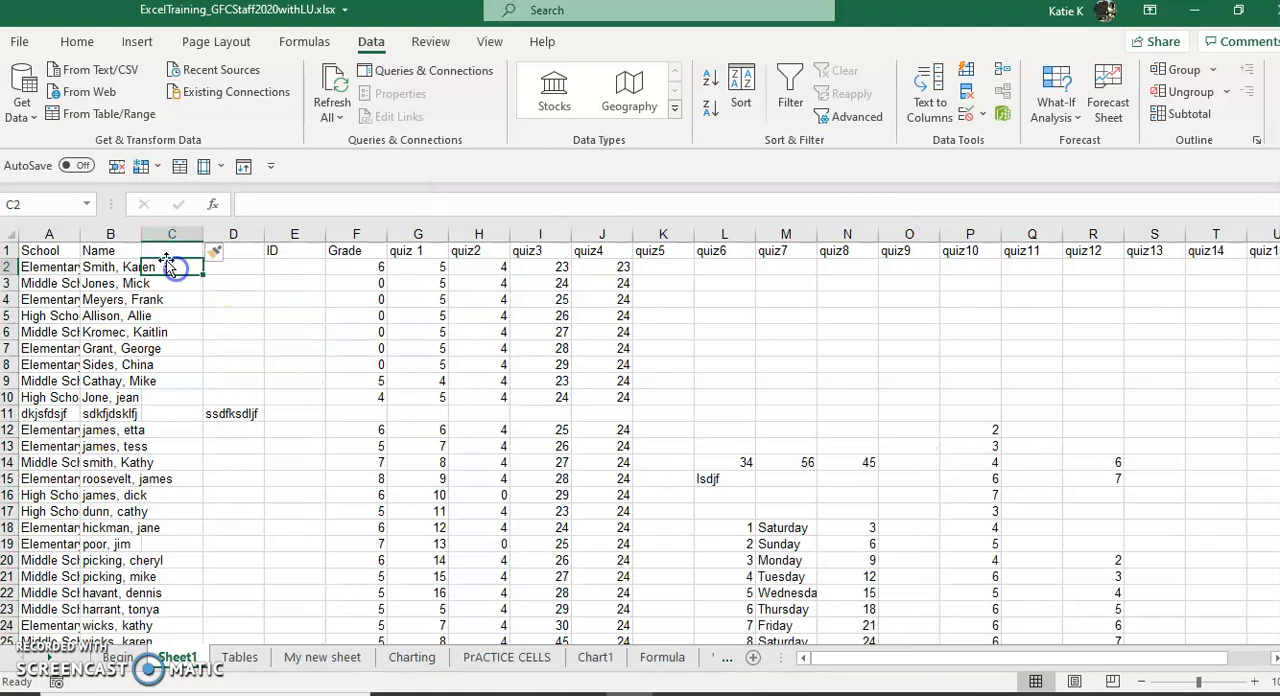
double_click(141, 233)
Step: Enter the first names for the first two people in C2 and C3 and accept the Flash Fill suggestions for column C
left_click(231, 266)
left_click(228, 258)
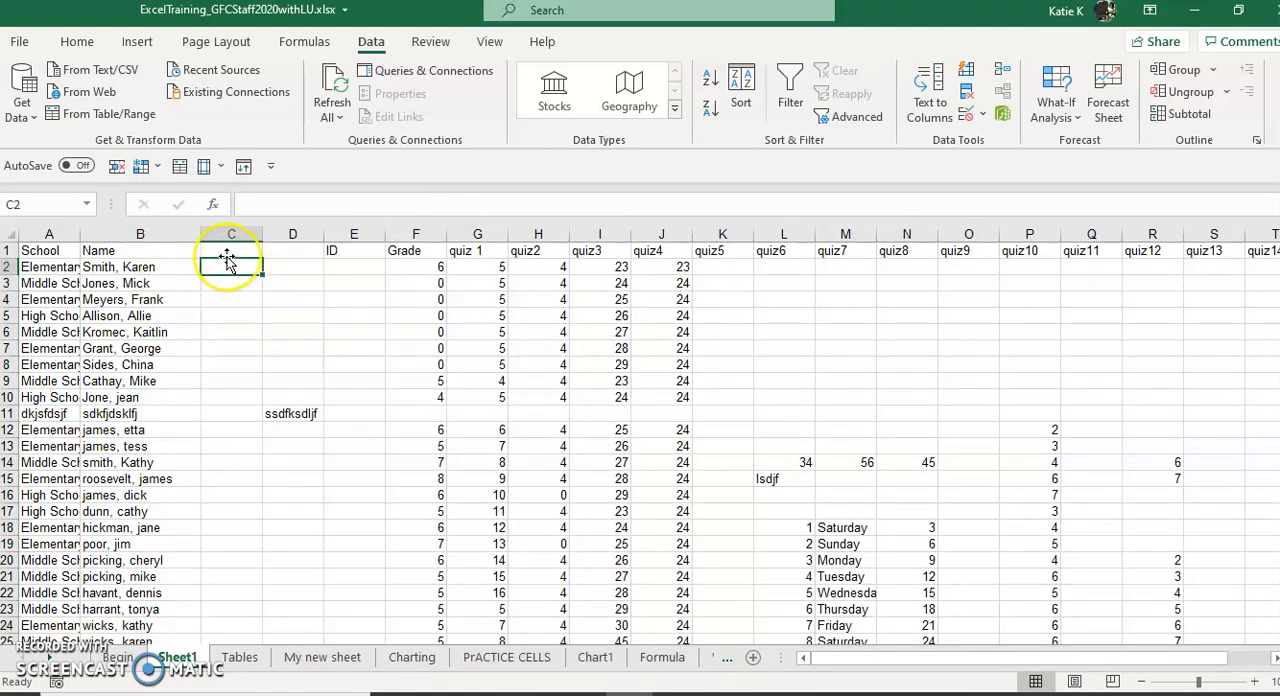
type("karien")
key("Return")
type("micnle")
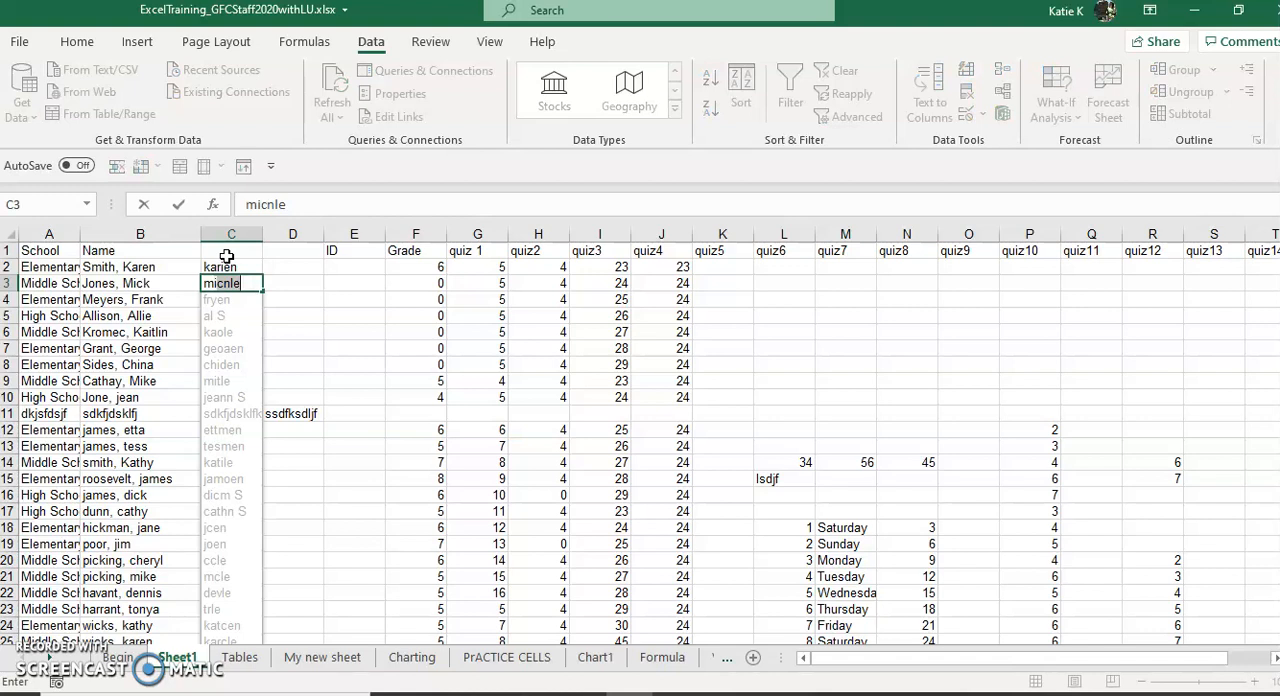
key("Return")
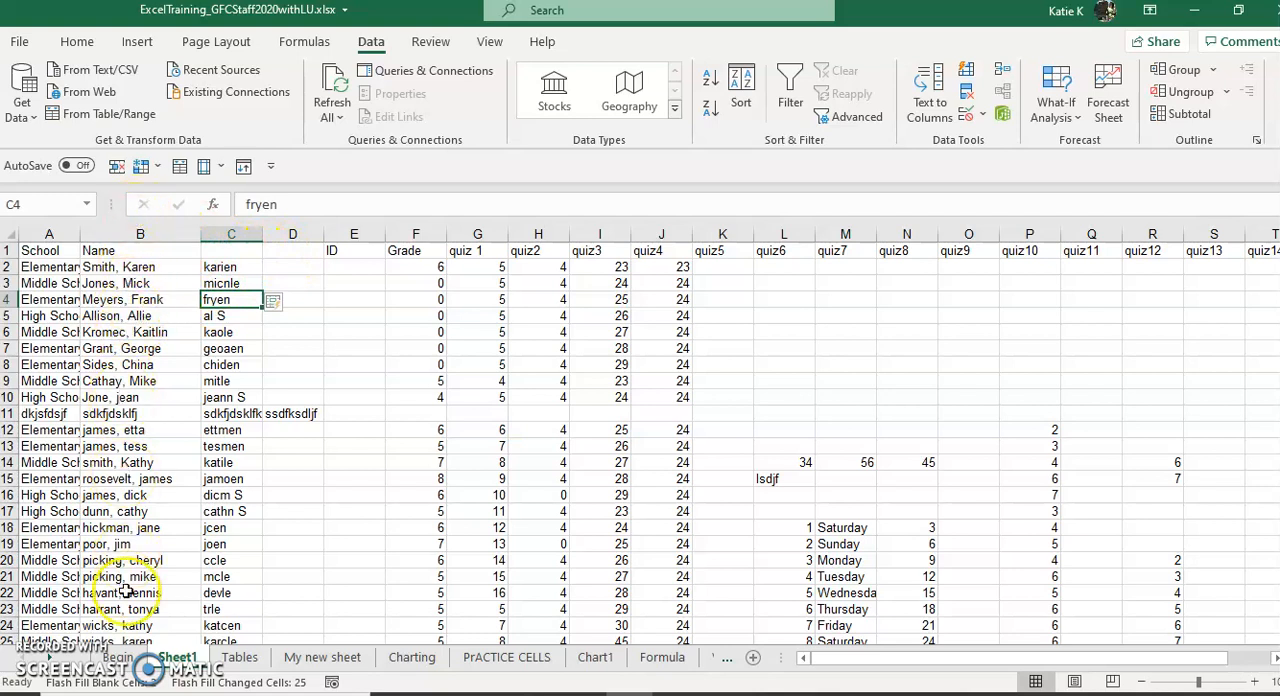
Step: Insert another blank column between the Name column and the flash-filled first names
left_click(222, 234)
right_click(224, 240)
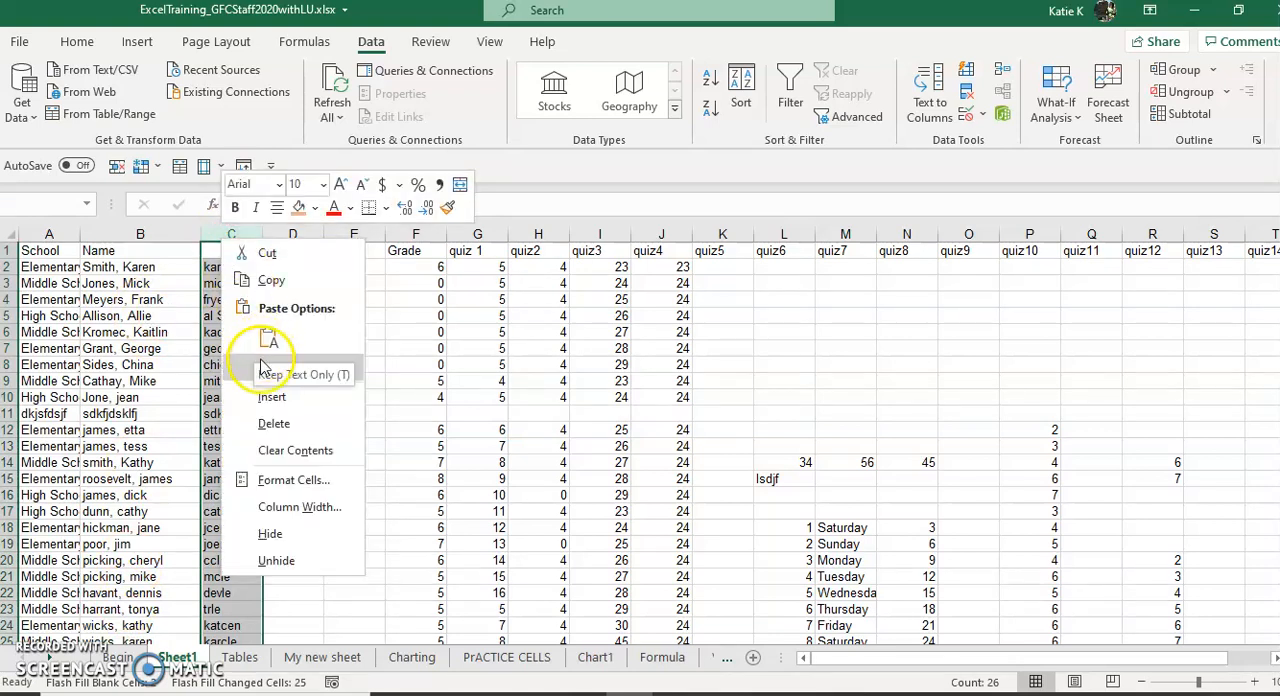
left_click(272, 397)
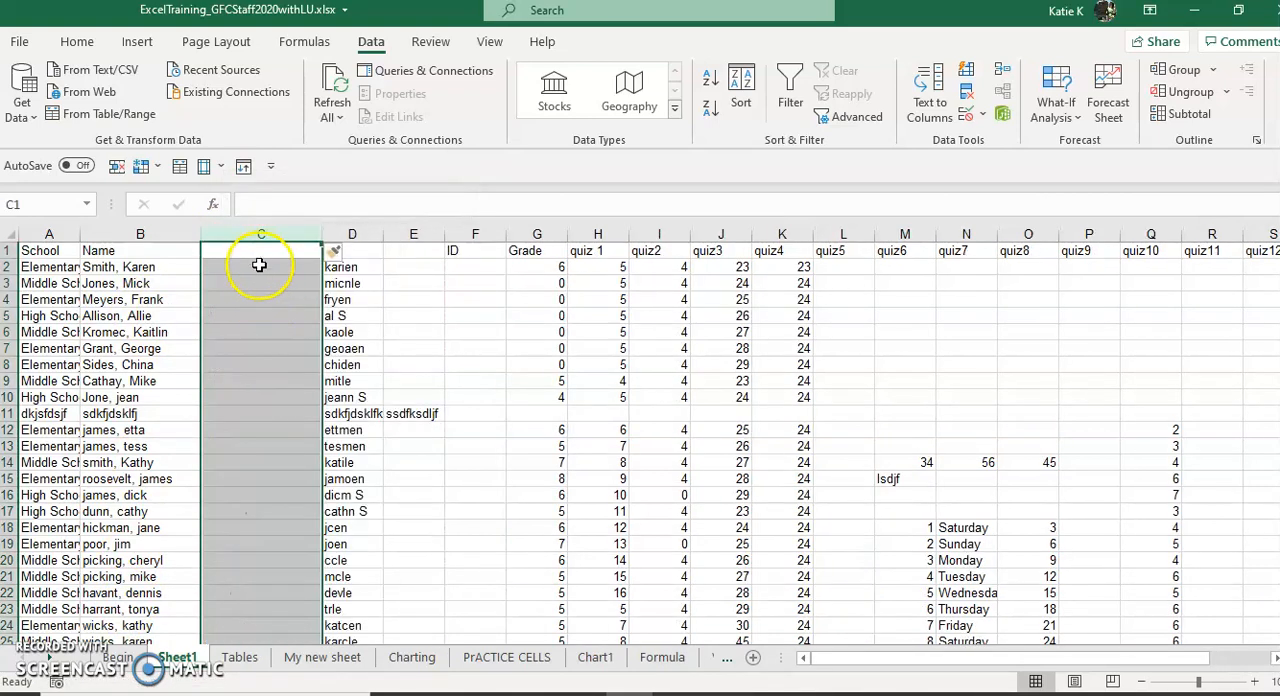
Step: Enter the first person's last name in C2, start the second in C3, and accept the Flash Fill suggestions for column C
left_click(259, 268)
type("smith")
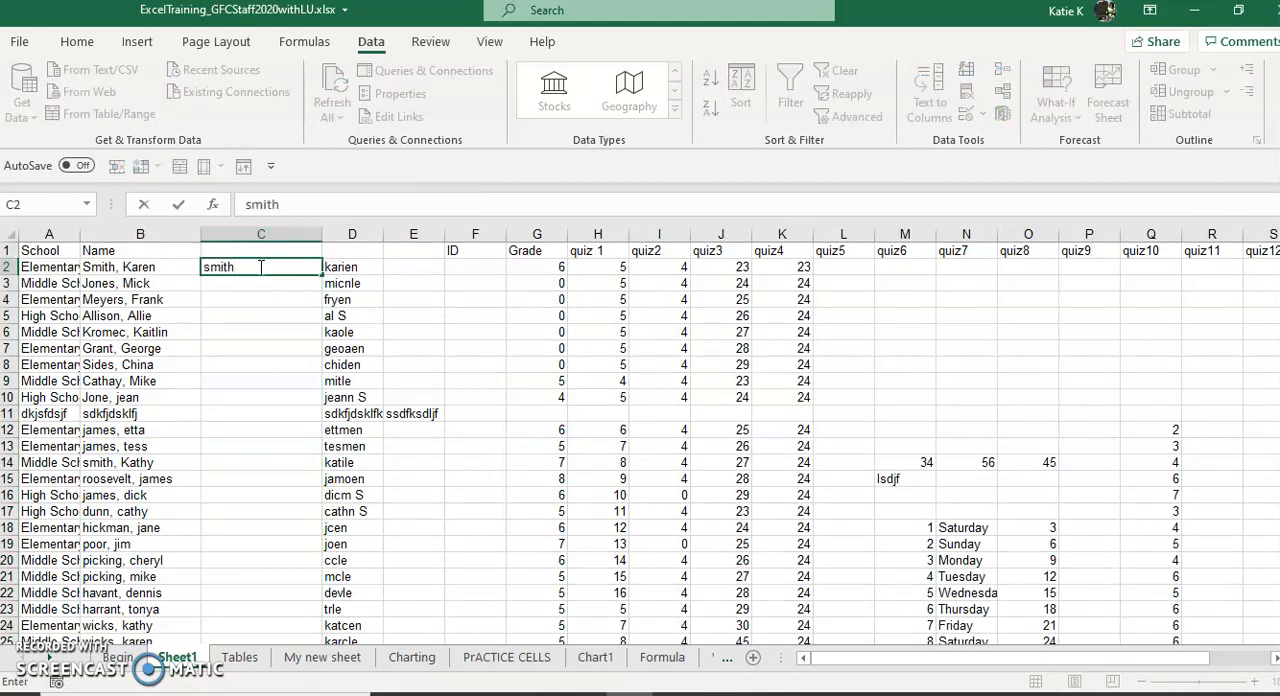
key("Return")
type("jones")
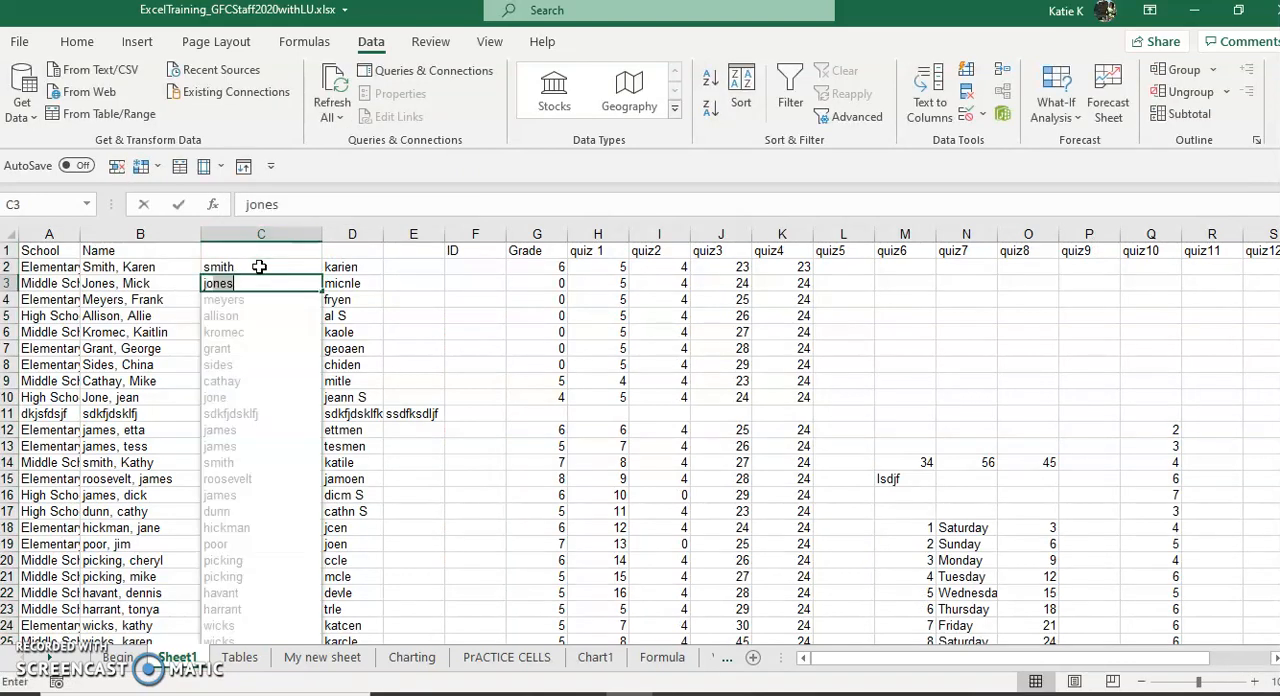
key("Return")
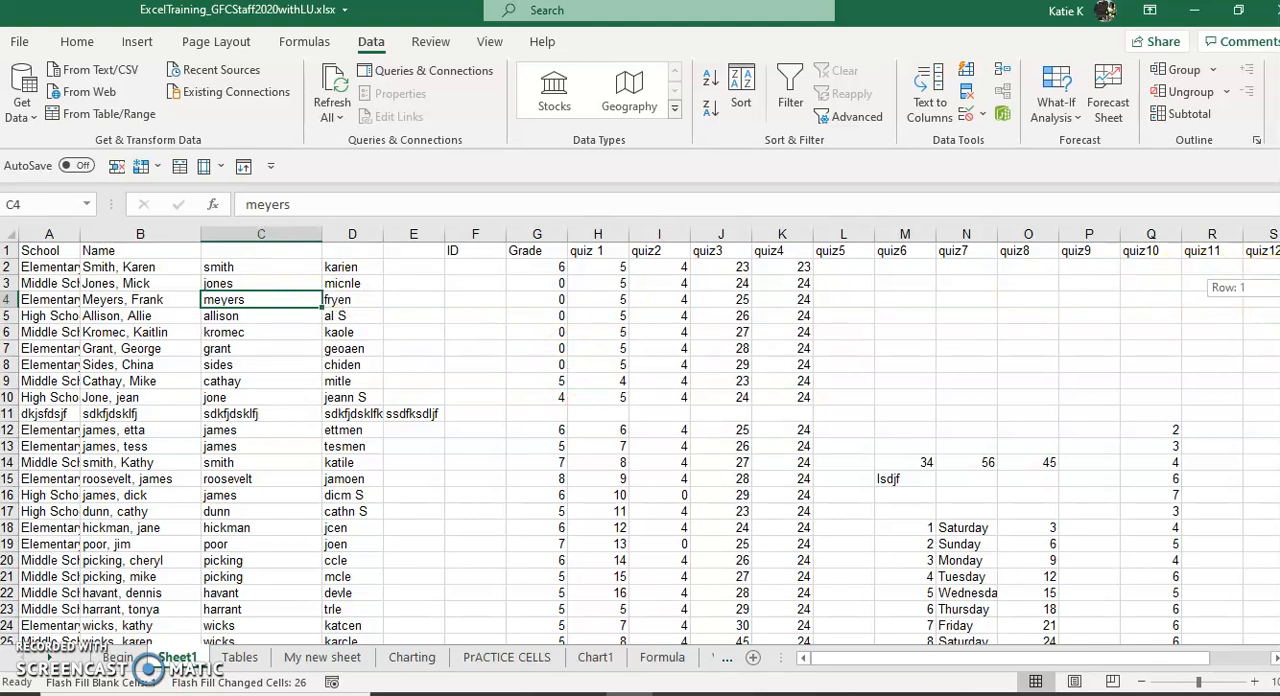
Step: Select cell J28 beneath the quiz3 scores and examine its SUM formula
left_click_drag(1272, 288, 1268, 515)
left_click(738, 608)
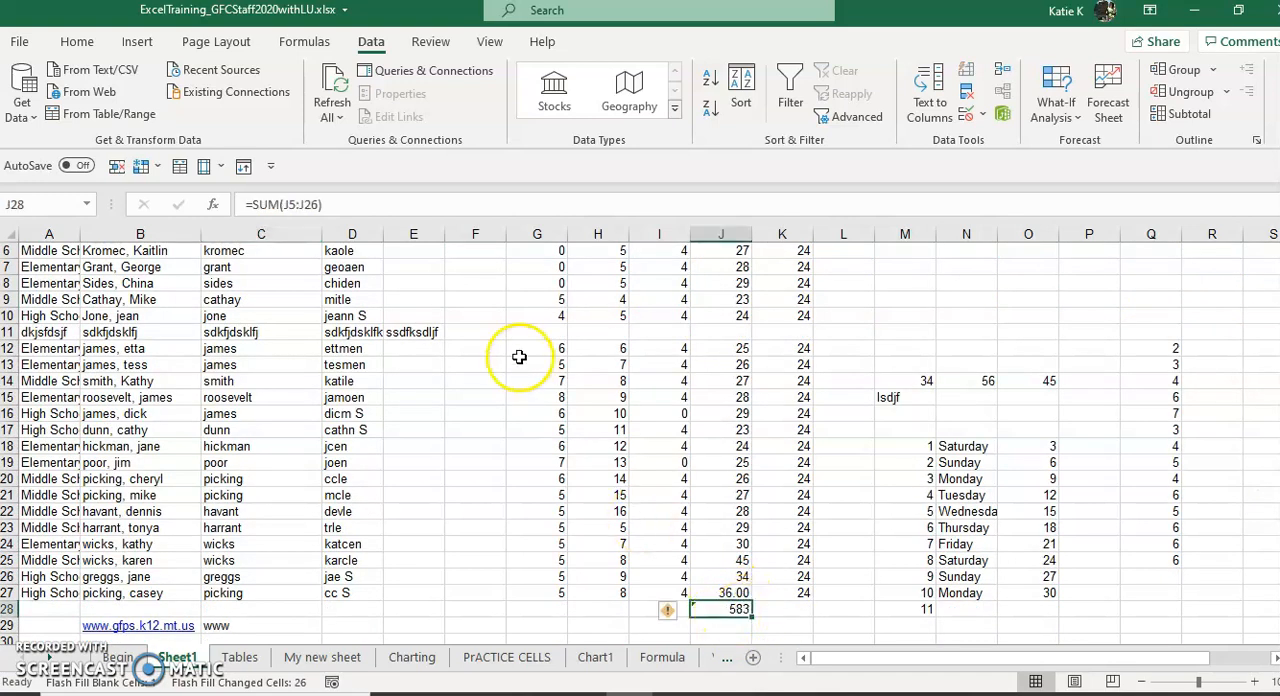
left_click_drag(354, 206, 222, 207)
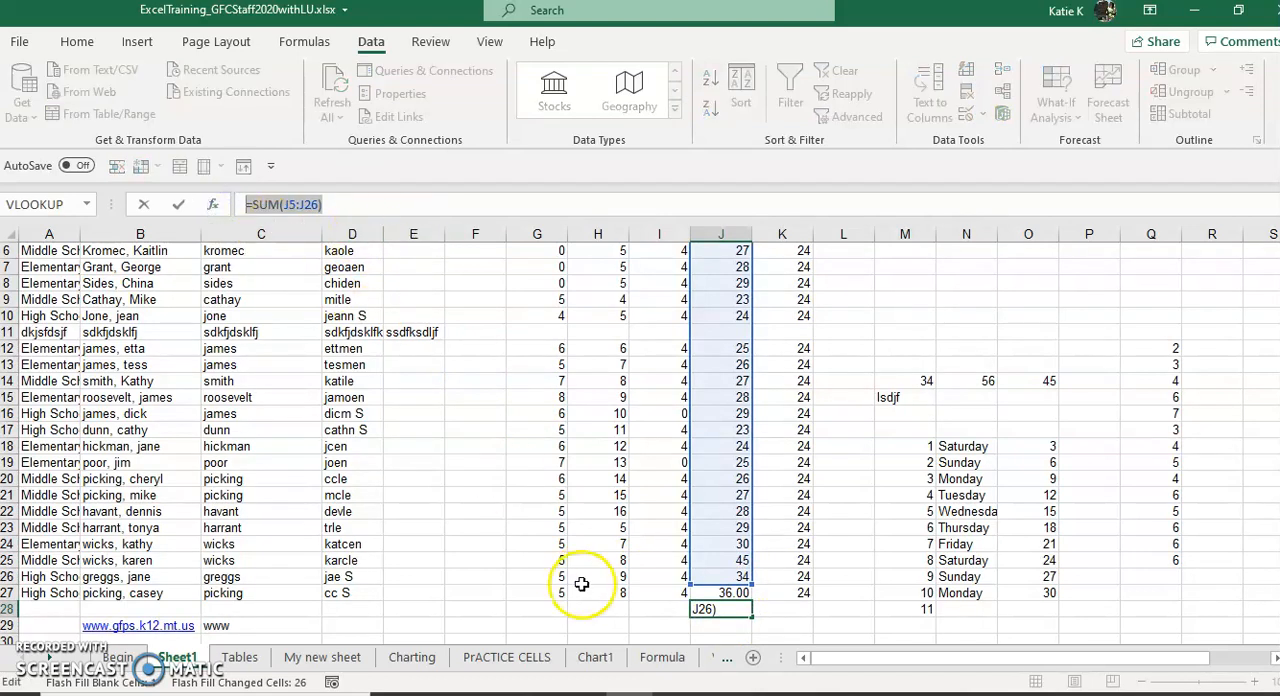
type("=")
left_click(768, 625)
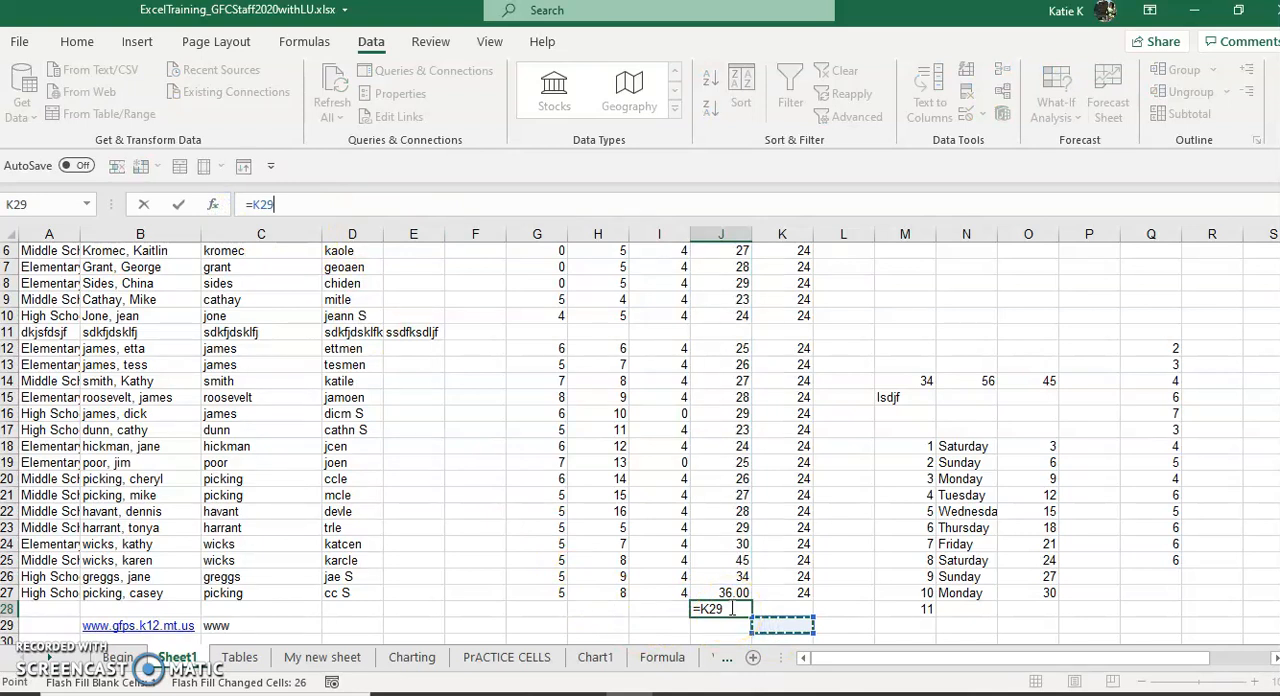
key("Escape")
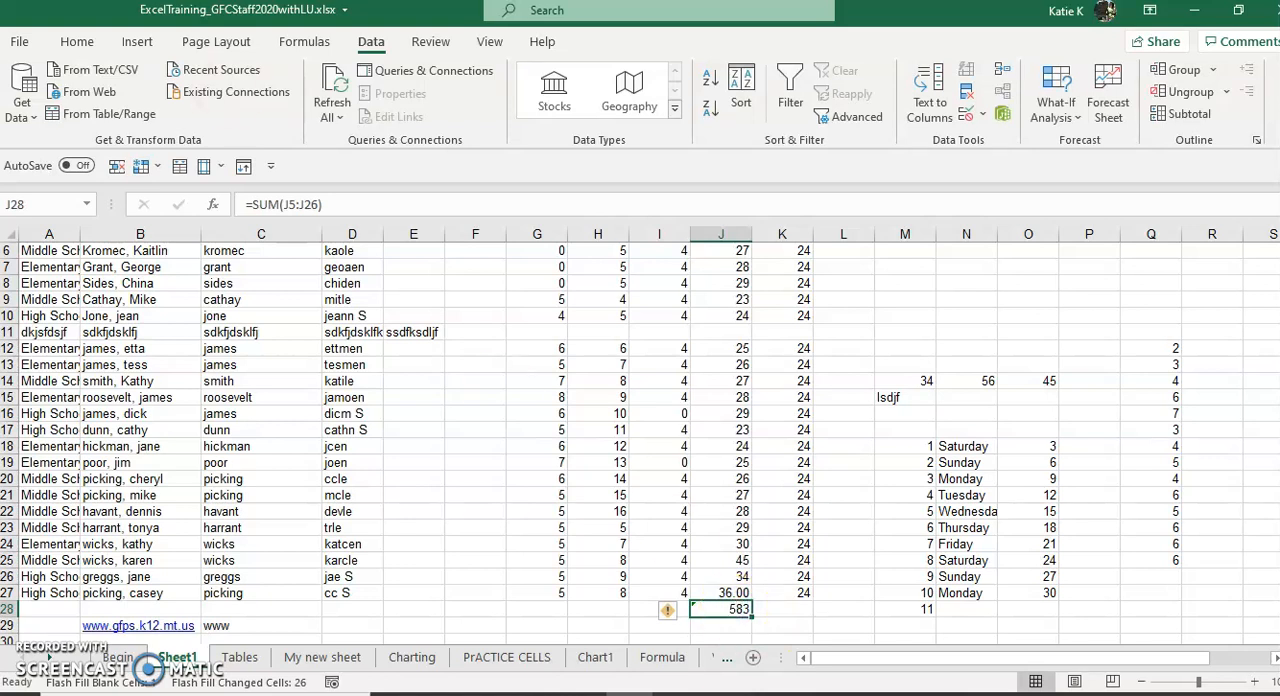
Step: Copy the formula cell J28 and review the available paste options without pasting
left_click(76, 42)
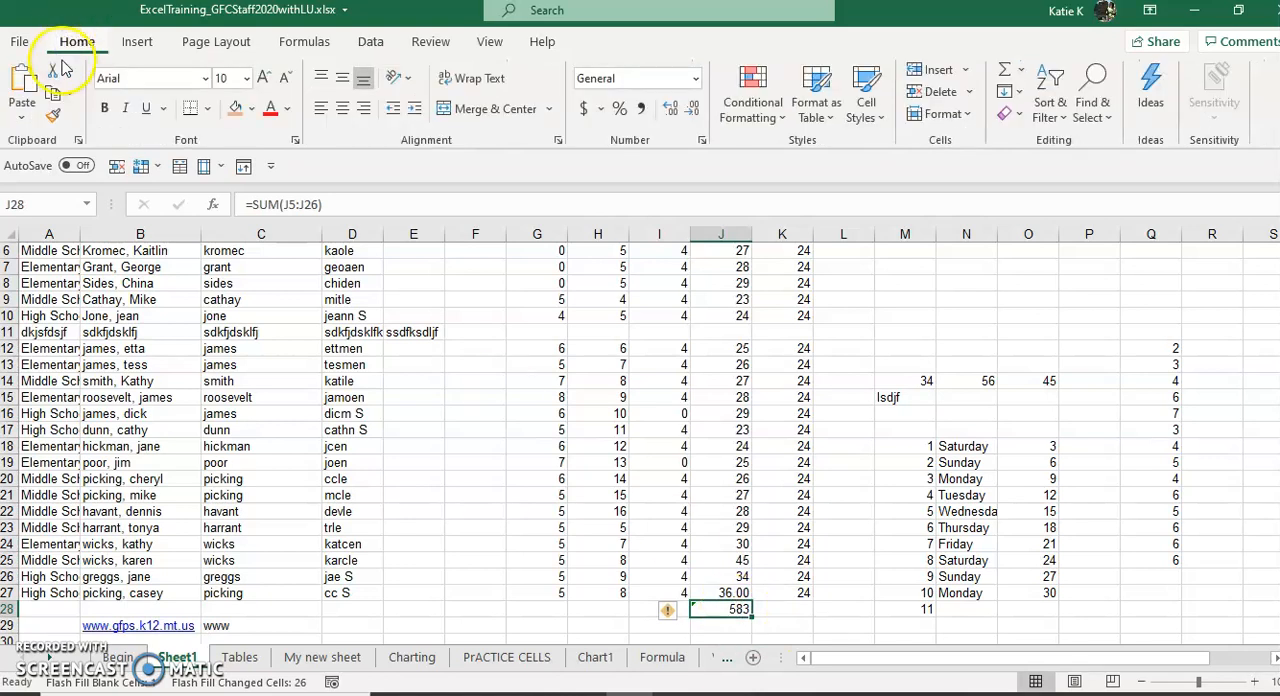
left_click(53, 93)
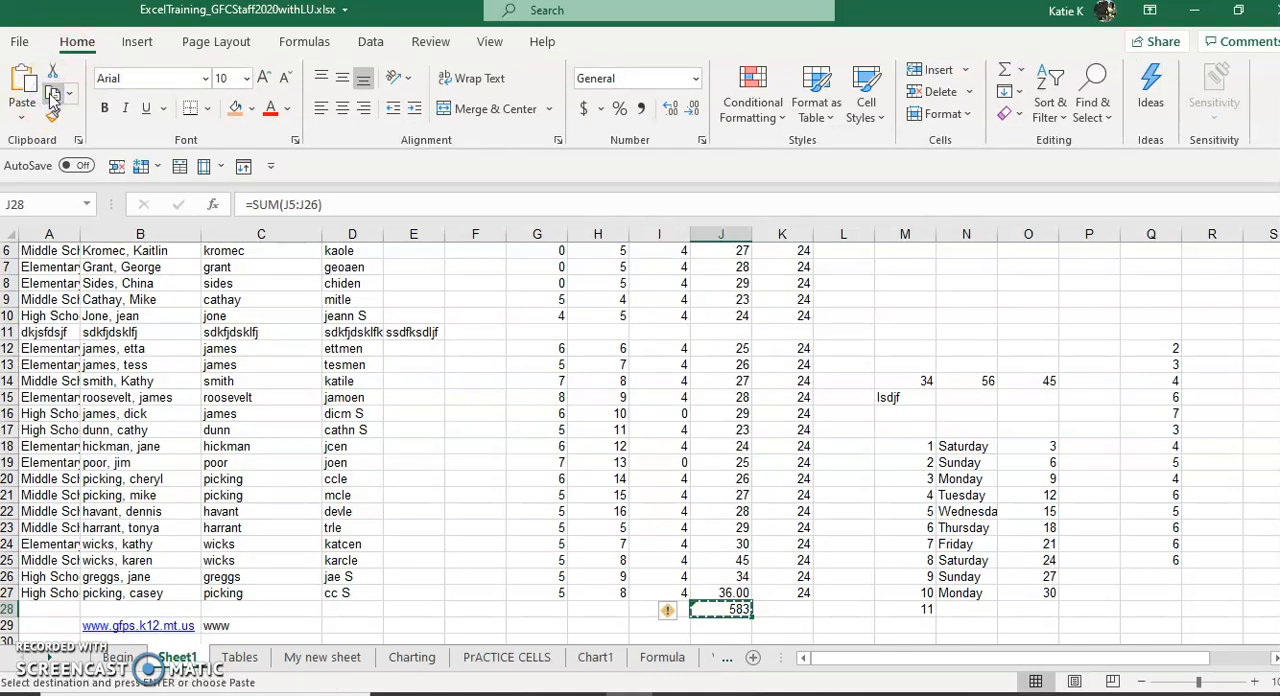
left_click(21, 120)
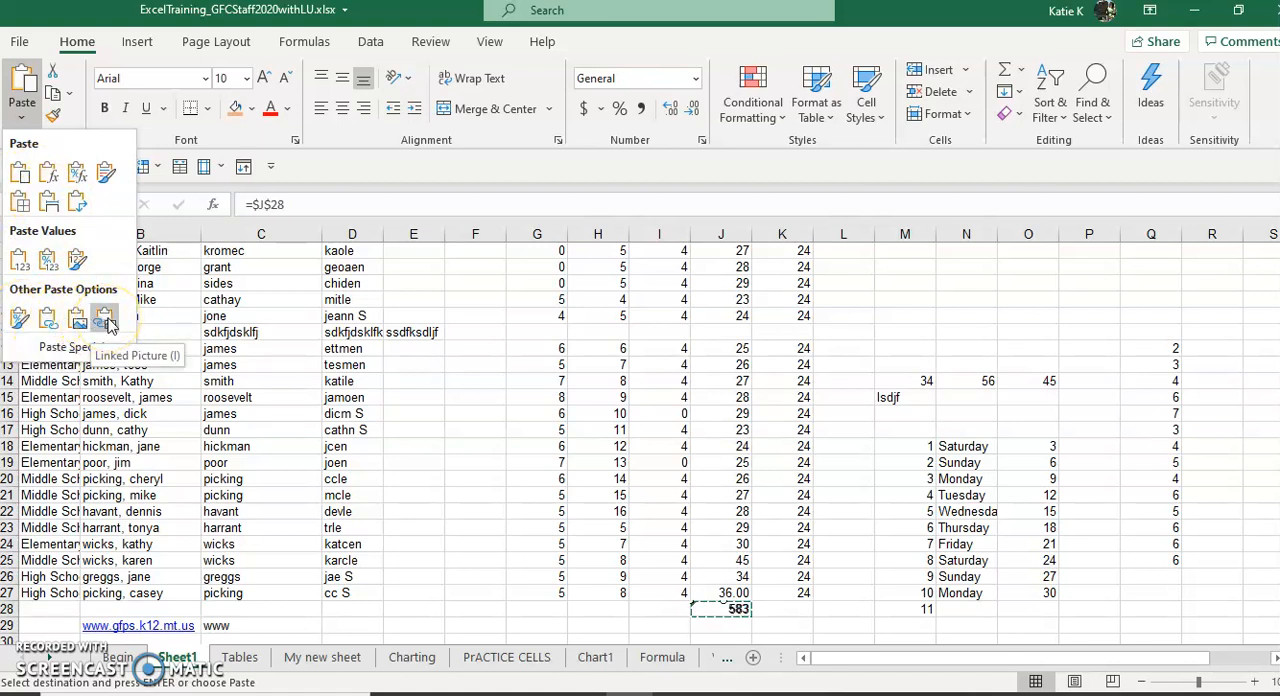
left_click(789, 612)
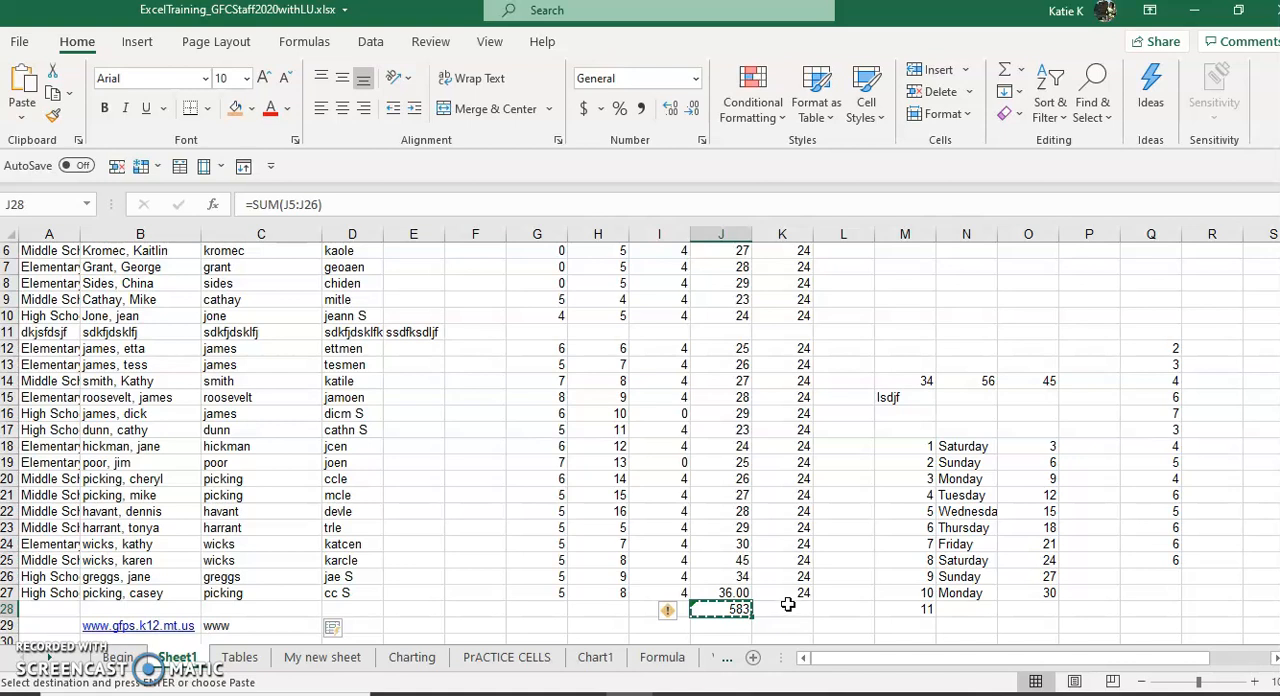
left_click(757, 612)
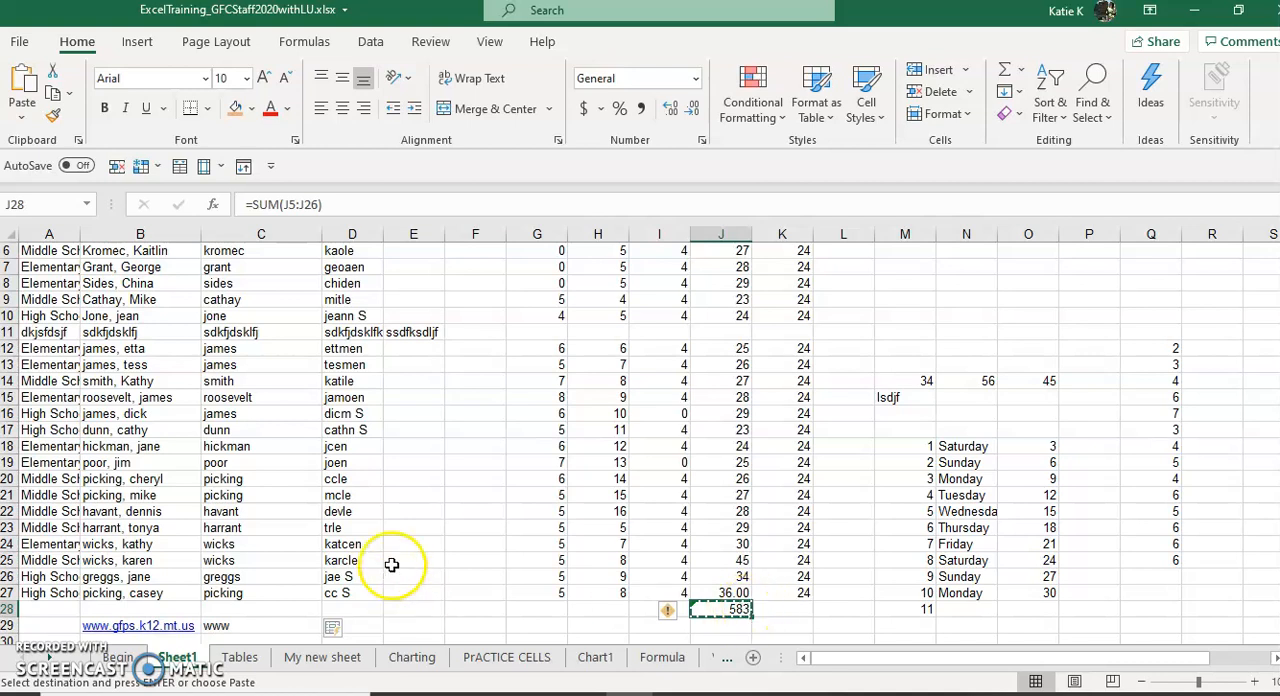